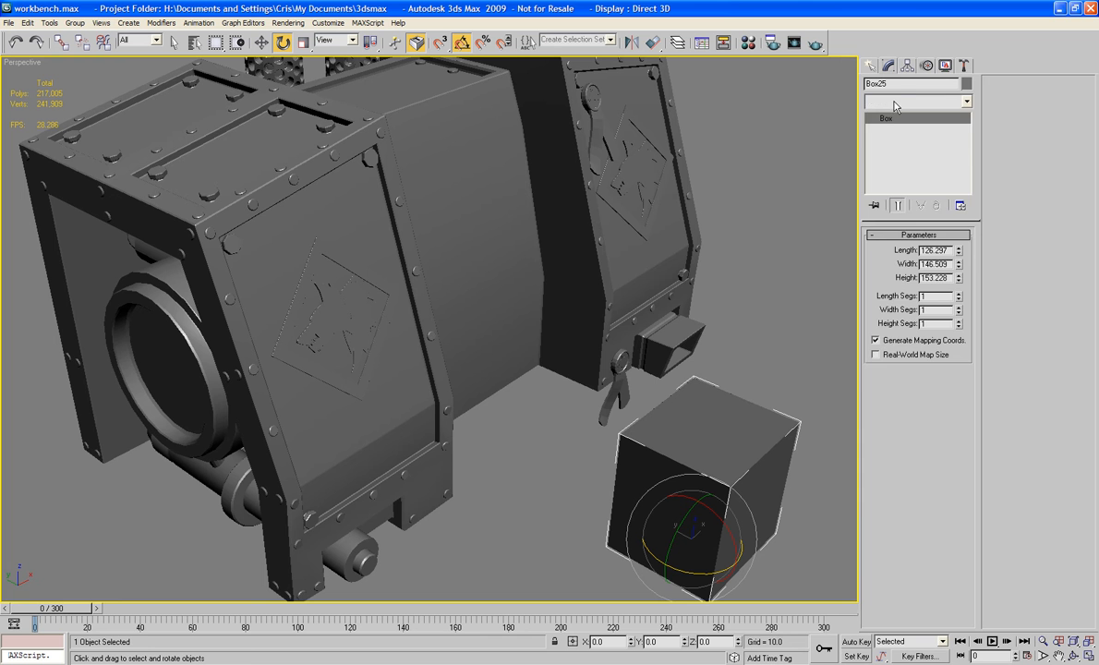
Step: Add an EdgeChEx modifier to the box and set its chamfer mode to Stand
{"action": "left_click", "coordinate": [893, 103]}
{"action": "key", "text": "e"}
{"action": "key", "text": "Return"}
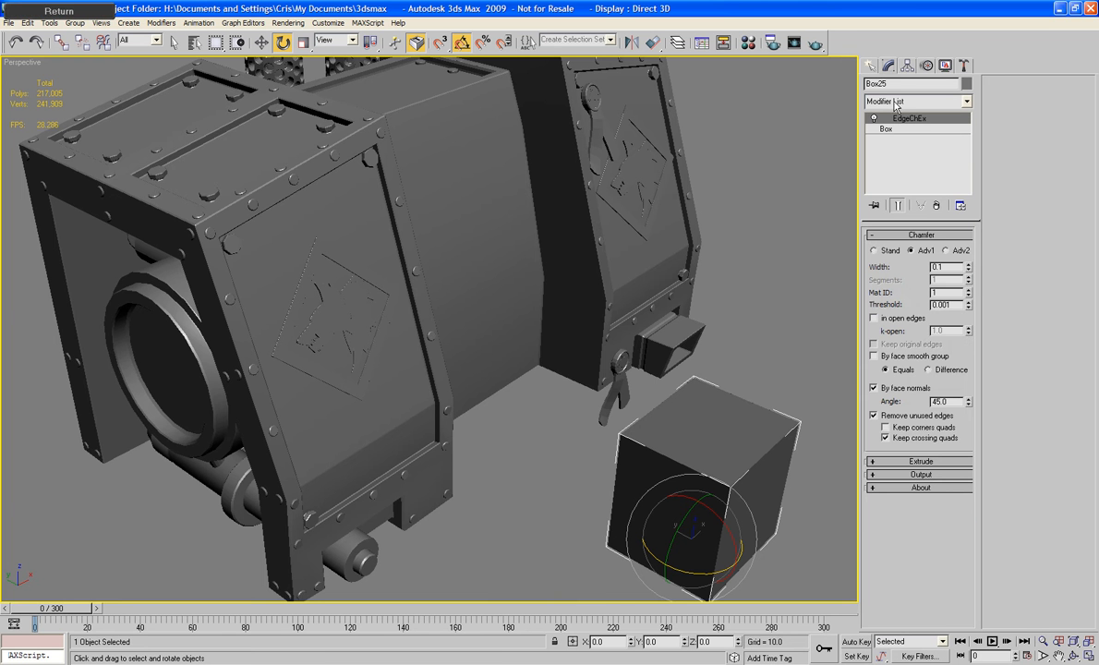
{"action": "left_click", "coordinate": [874, 251]}
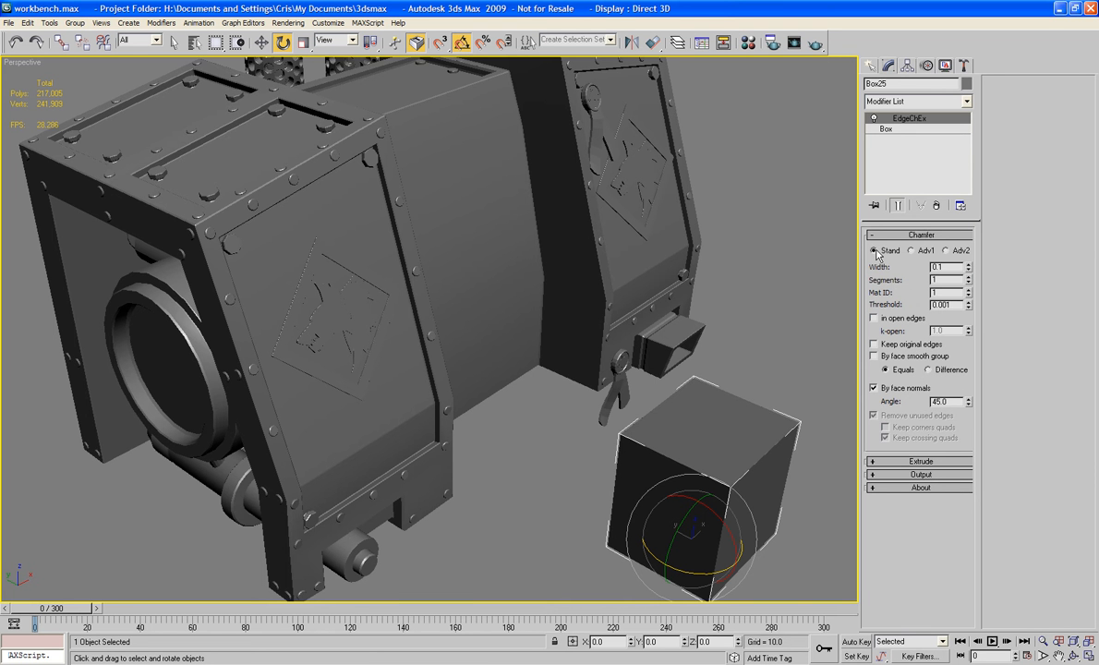
Step: Turn on the edged-faces display and set the box's chamfer width to 0.52
{"action": "middle_click_drag", "start_coordinate": [771, 339], "coordinate": [772, 409], "text": "alt"}
{"action": "scroll", "coordinate": [681, 385], "scroll_direction": "up", "scroll_amount": 5}
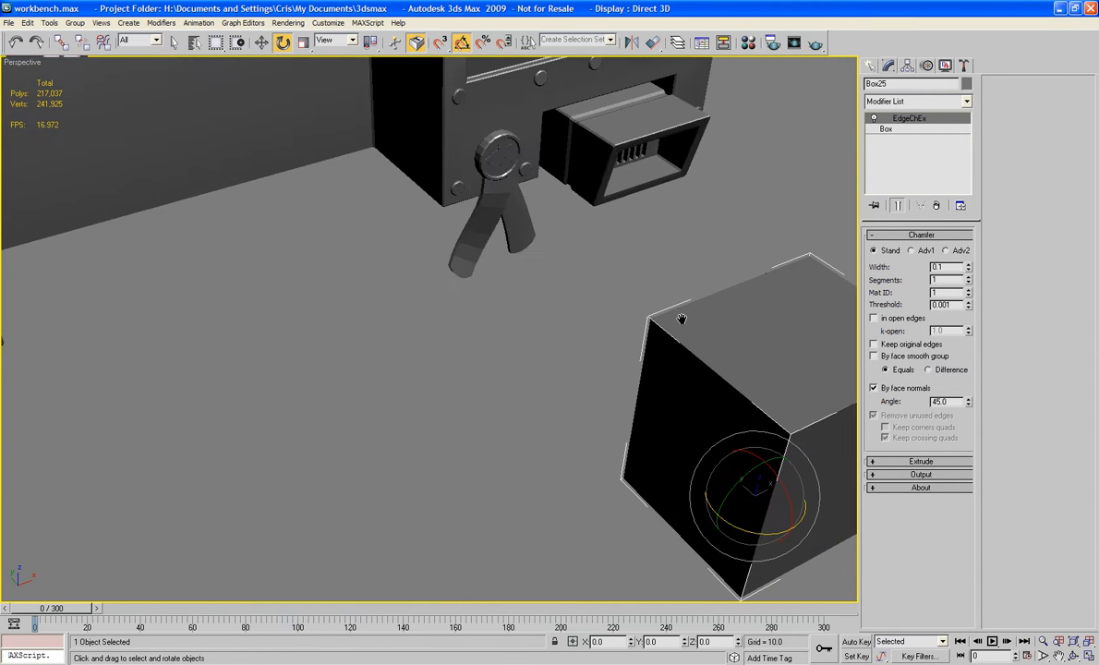
{"action": "key", "text": "F4"}
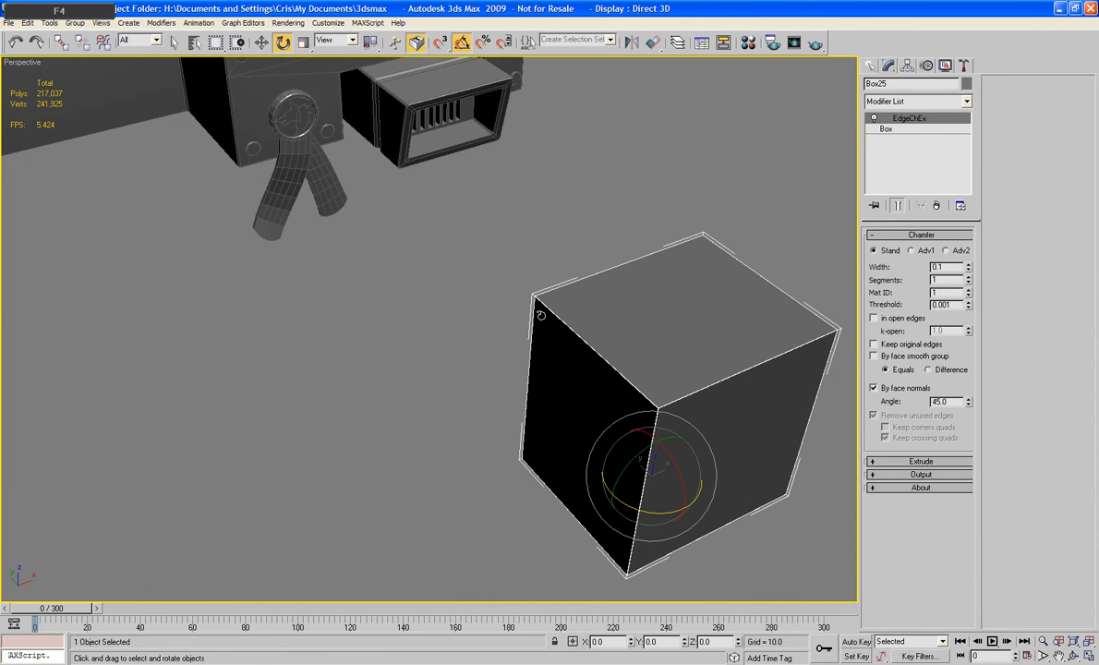
{"action": "middle_click_drag", "start_coordinate": [540, 314], "coordinate": [697, 287]}
{"action": "scroll", "coordinate": [696, 288], "scroll_direction": "down", "scroll_amount": 2}
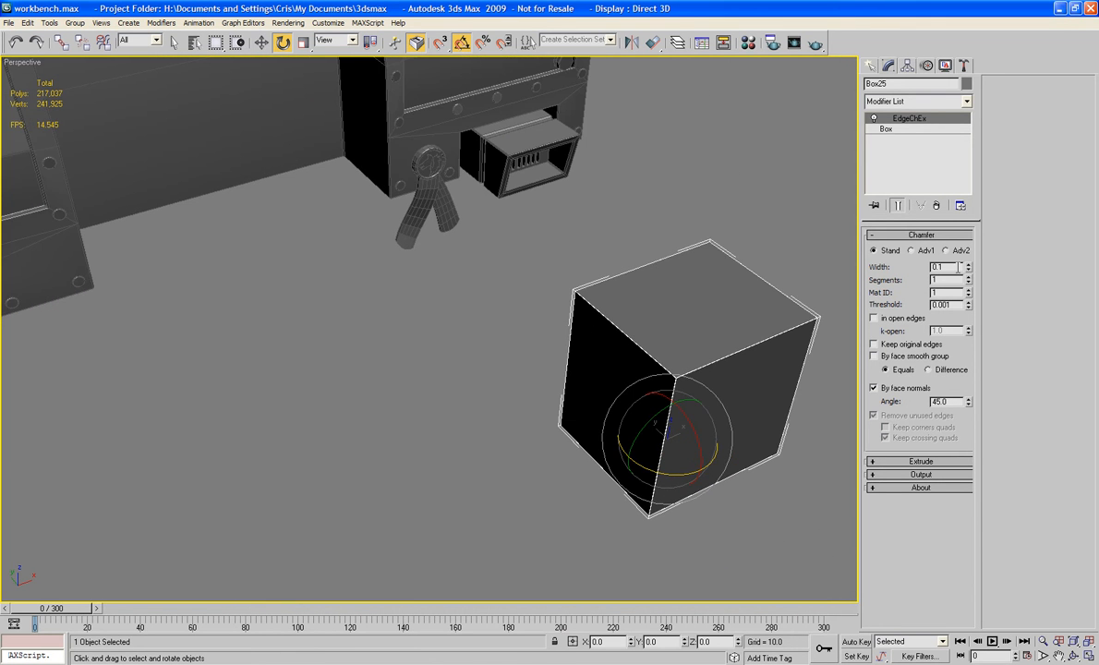
{"action": "left_click_drag", "start_coordinate": [966, 240], "coordinate": [966, 236]}
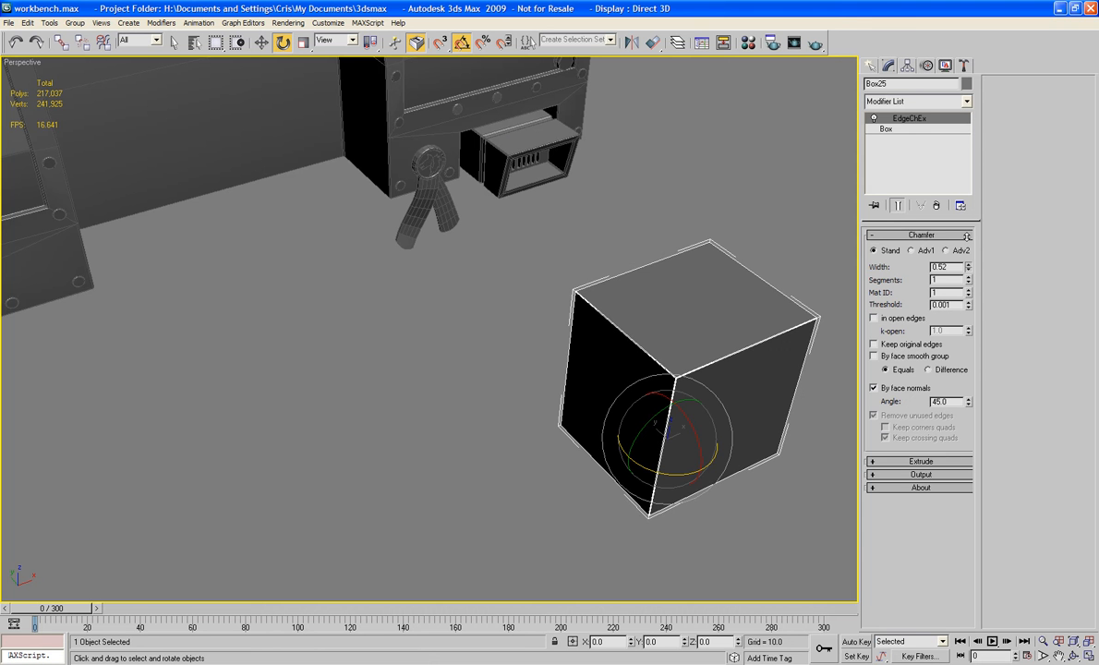
Step: Select the Shoulder1 armour object and add an EdgeChEx modifier to the whole object
{"action": "scroll", "coordinate": [537, 208], "scroll_direction": "down", "scroll_amount": 2}
{"action": "middle_click_drag", "start_coordinate": [537, 208], "coordinate": [715, 300]}
{"action": "scroll", "coordinate": [715, 299], "scroll_direction": "down", "scroll_amount": 2}
{"action": "middle_click_drag", "start_coordinate": [449, 170], "coordinate": [611, 321]}
{"action": "middle_click_drag", "start_coordinate": [604, 277], "coordinate": [616, 303]}
{"action": "left_click", "coordinate": [309, 664]}
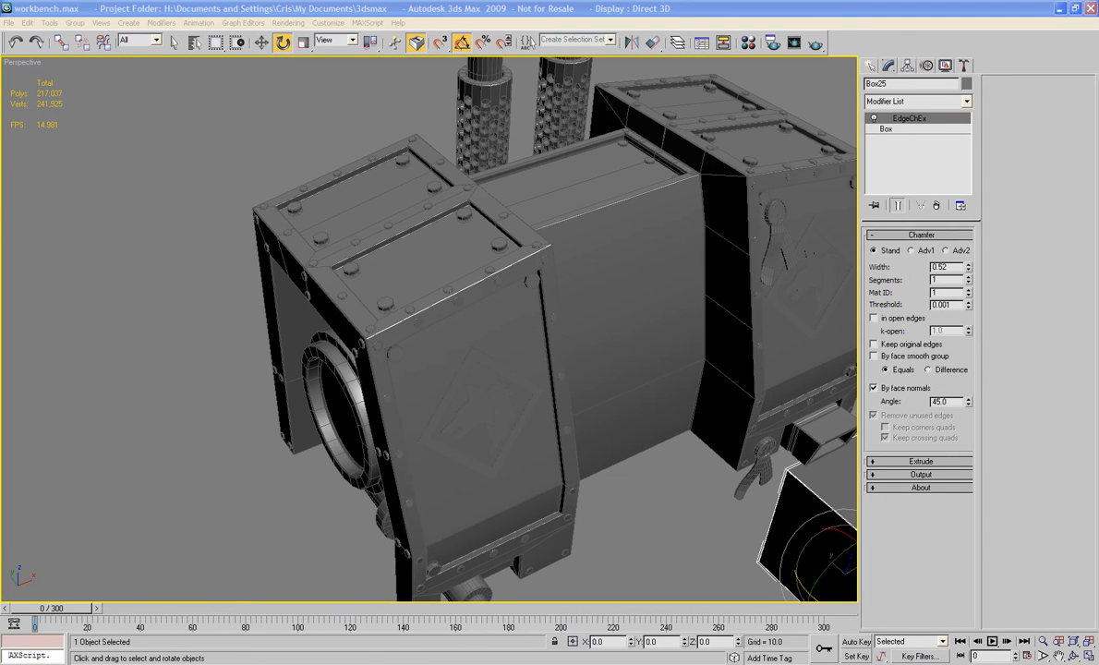
{"action": "left_click", "coordinate": [316, 662]}
{"action": "left_click", "coordinate": [451, 327]}
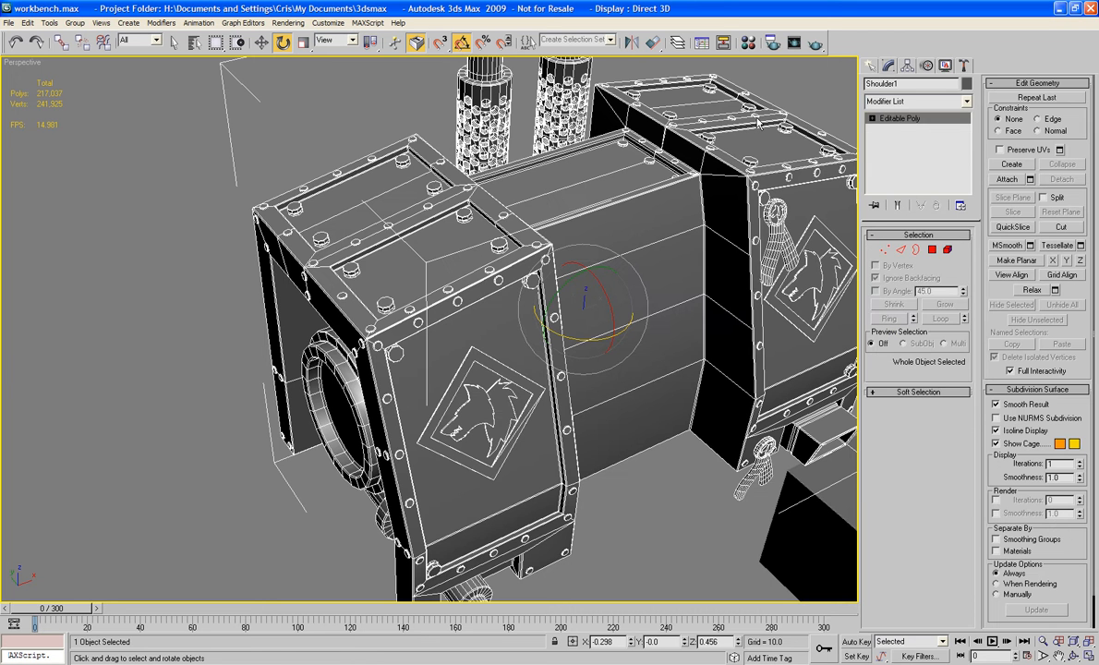
{"action": "left_click", "coordinate": [902, 103]}
{"action": "key", "text": "e"}
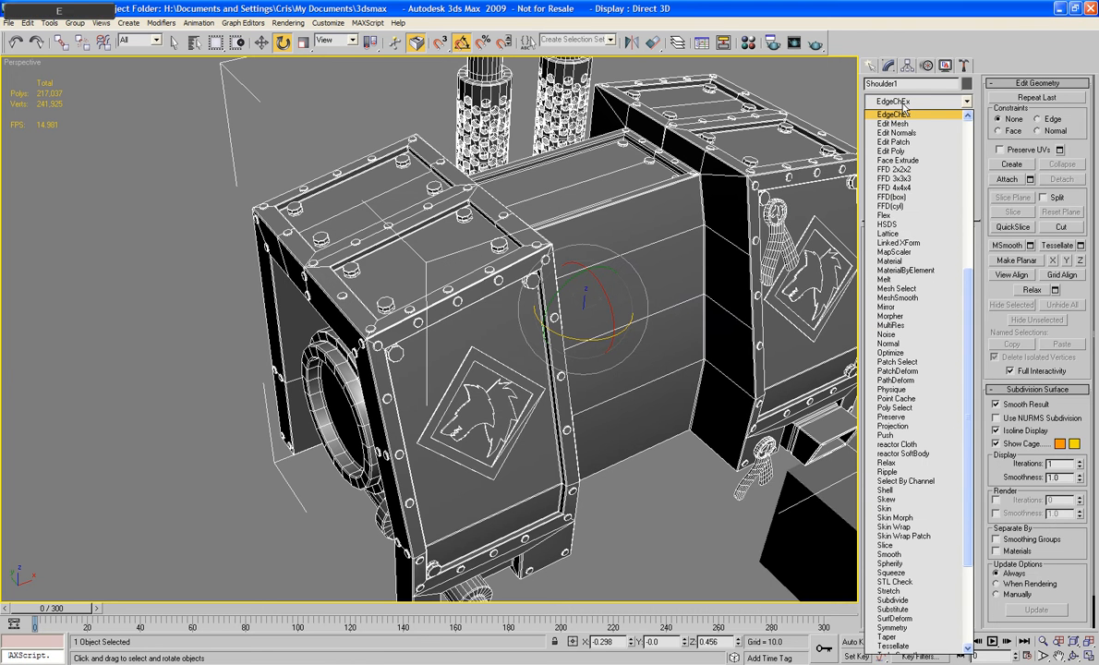
{"action": "key", "text": "Return"}
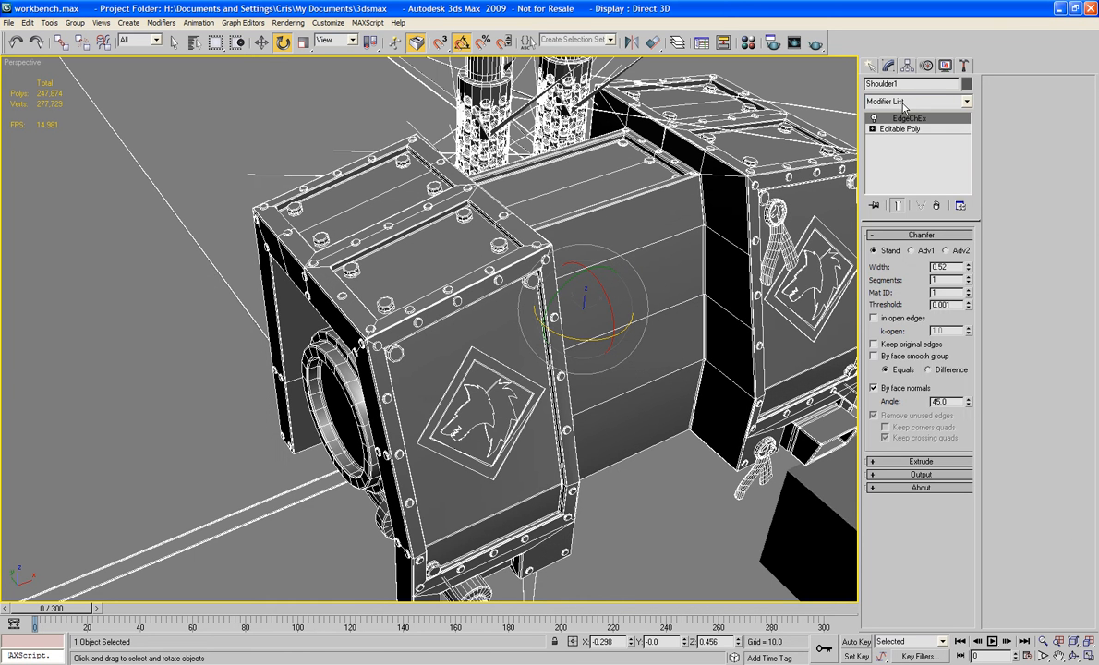
Step: Set the shoulder armour's chamfer width to 0.01
{"action": "scroll", "coordinate": [499, 254], "scroll_direction": "down", "scroll_amount": 6}
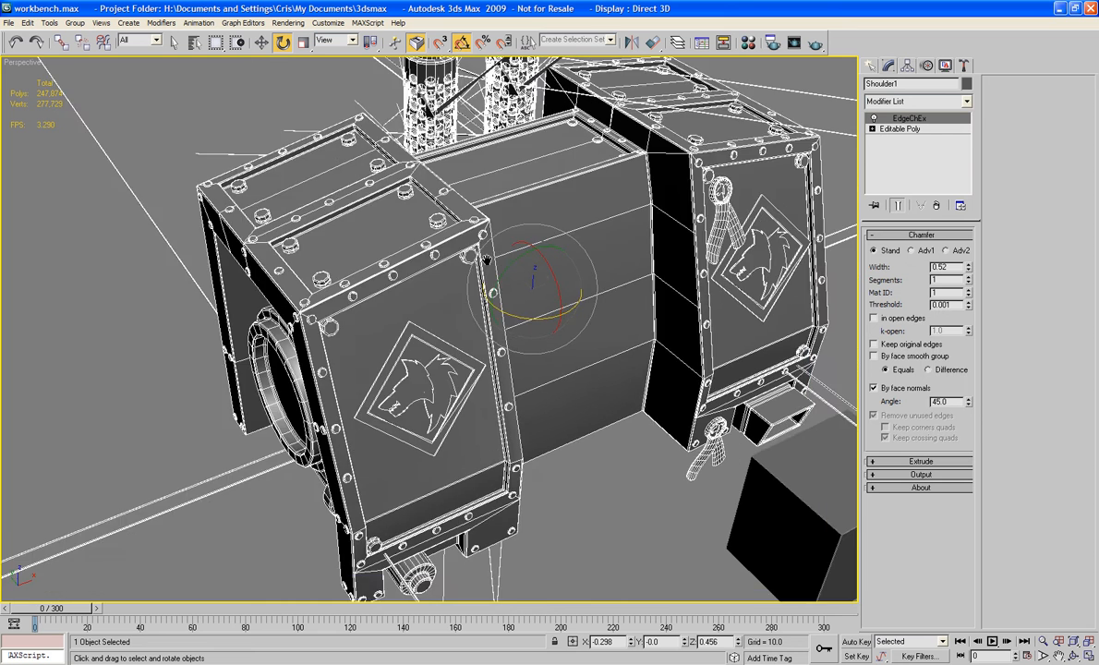
{"action": "middle_click_drag", "start_coordinate": [501, 244], "coordinate": [513, 240], "text": "alt"}
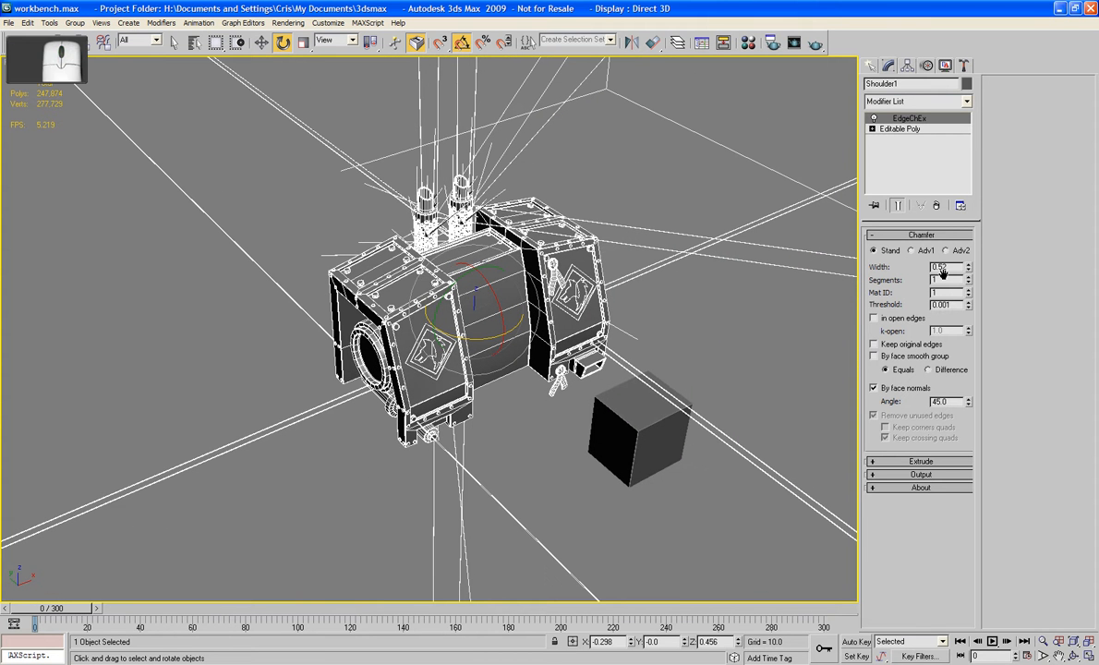
{"action": "double_click", "coordinate": [937, 267]}
{"action": "type", "text": "0"}
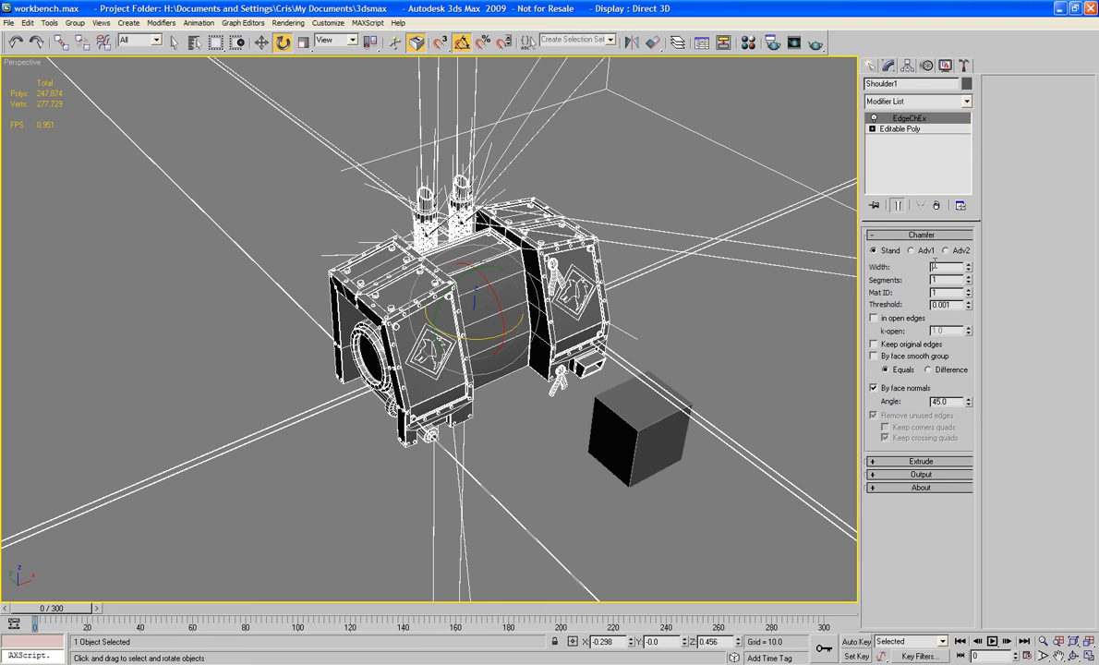
{"action": "type", "text": ".01"}
Step: Check the chamfered shoulder armour and remove the EdgeChEx modifier from it
{"action": "middle_click_drag", "start_coordinate": [595, 301], "coordinate": [637, 222], "text": "alt"}
{"action": "scroll", "coordinate": [674, 292], "scroll_direction": "up", "scroll_amount": 3}
{"action": "scroll", "coordinate": [705, 260], "scroll_direction": "up", "scroll_amount": 4}
{"action": "scroll", "coordinate": [850, 274], "scroll_direction": "down", "scroll_amount": 5}
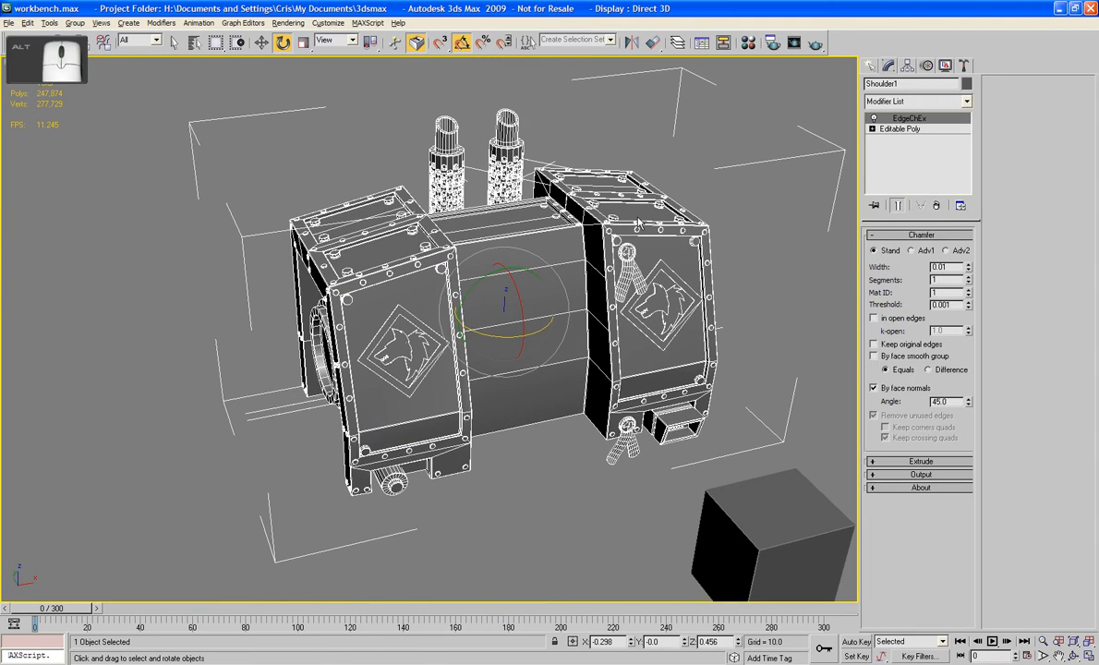
{"action": "left_click", "coordinate": [936, 207]}
Step: At element level, select the wolf head and diamond frame emblems on both front shoulder plates
{"action": "middle_click_drag", "start_coordinate": [528, 296], "coordinate": [558, 304], "text": "alt"}
{"action": "scroll", "coordinate": [557, 303], "scroll_direction": "up", "scroll_amount": 3}
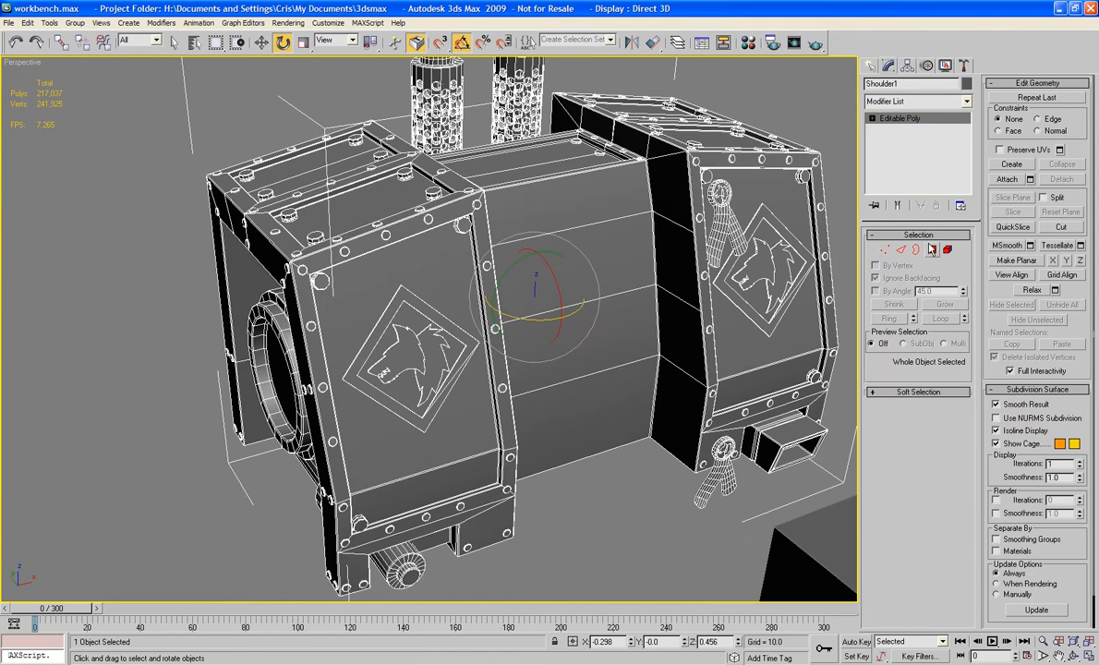
{"action": "key", "text": "4"}
{"action": "left_click", "coordinate": [403, 344]}
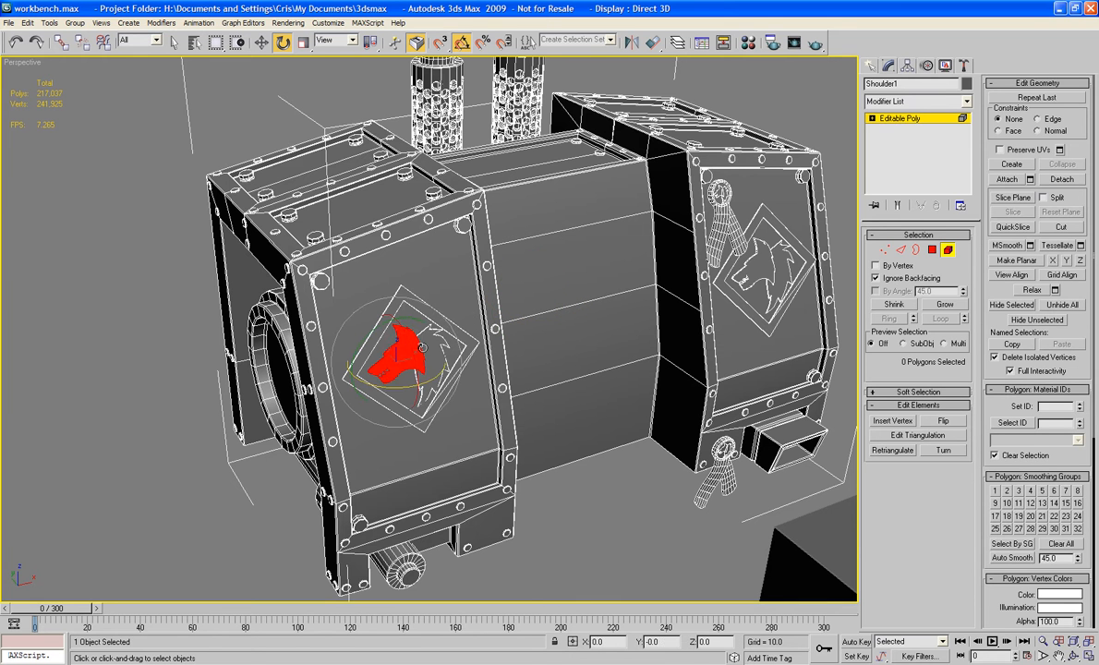
{"action": "left_click", "coordinate": [428, 347], "text": "ctrl"}
{"action": "left_click", "coordinate": [433, 336], "text": "ctrl"}
{"action": "left_click", "coordinate": [452, 329], "text": "ctrl"}
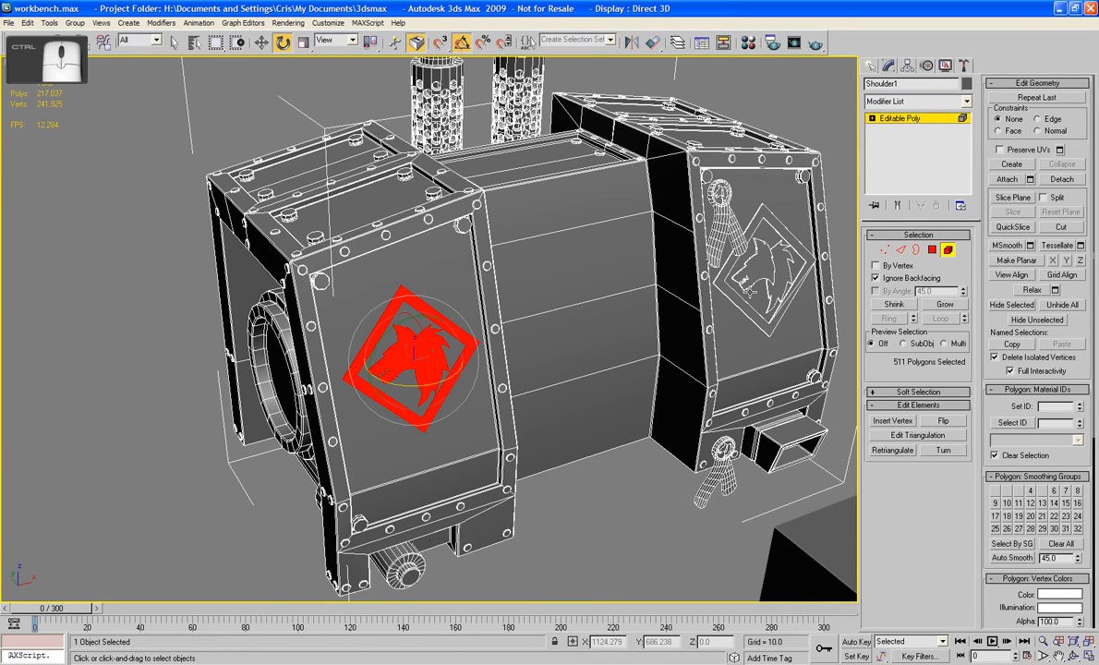
{"action": "left_click", "coordinate": [700, 260], "text": "ctrl"}
{"action": "left_click", "coordinate": [728, 246], "text": "ctrl"}
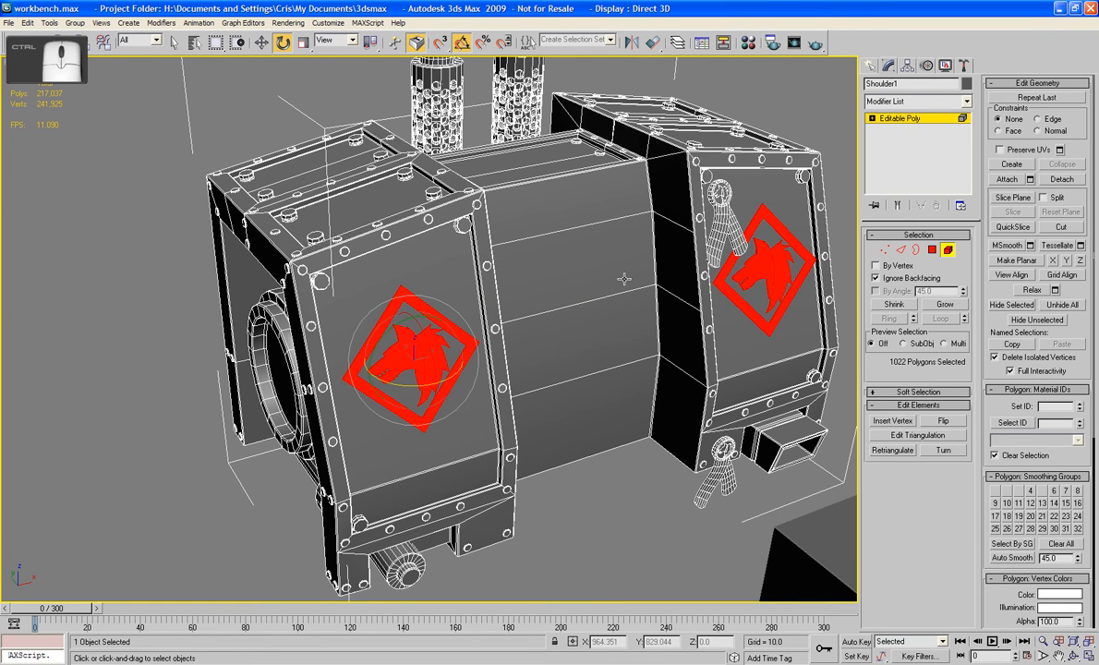
Step: Select the shoulder's main armour panels and the open housing around the two exhaust pipes as elements
{"action": "key", "text": "ctrl+a"}
{"action": "middle_click_drag", "start_coordinate": [533, 244], "coordinate": [718, 206], "text": "alt"}
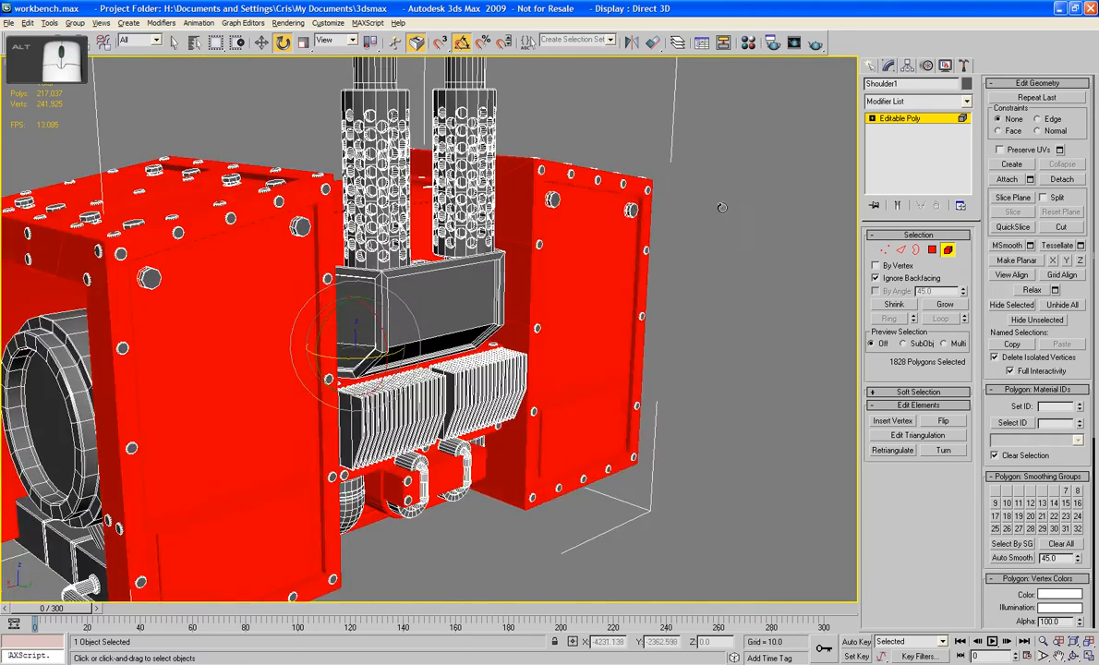
{"action": "scroll", "coordinate": [498, 207], "scroll_direction": "up", "scroll_amount": 3}
{"action": "middle_click_drag", "start_coordinate": [498, 207], "coordinate": [545, 279], "text": "alt"}
{"action": "scroll", "coordinate": [547, 280], "scroll_direction": "up", "scroll_amount": 2}
{"action": "scroll", "coordinate": [546, 280], "scroll_direction": "up", "scroll_amount": 3}
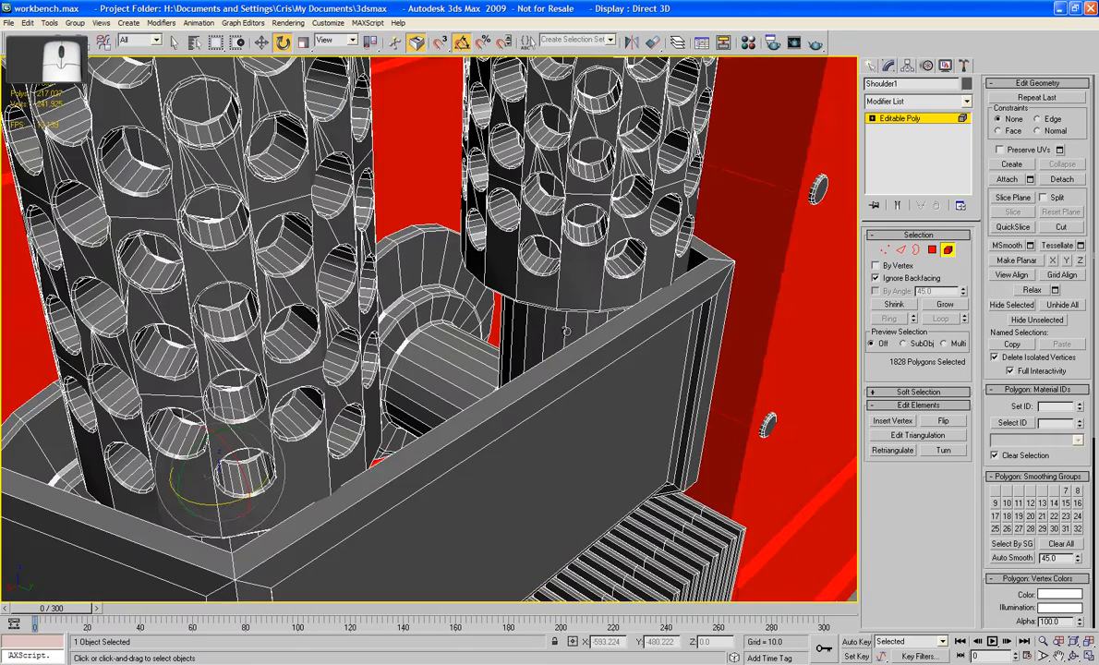
{"action": "key", "text": "ctrl+z"}
{"action": "left_click", "coordinate": [574, 418], "text": "ctrl"}
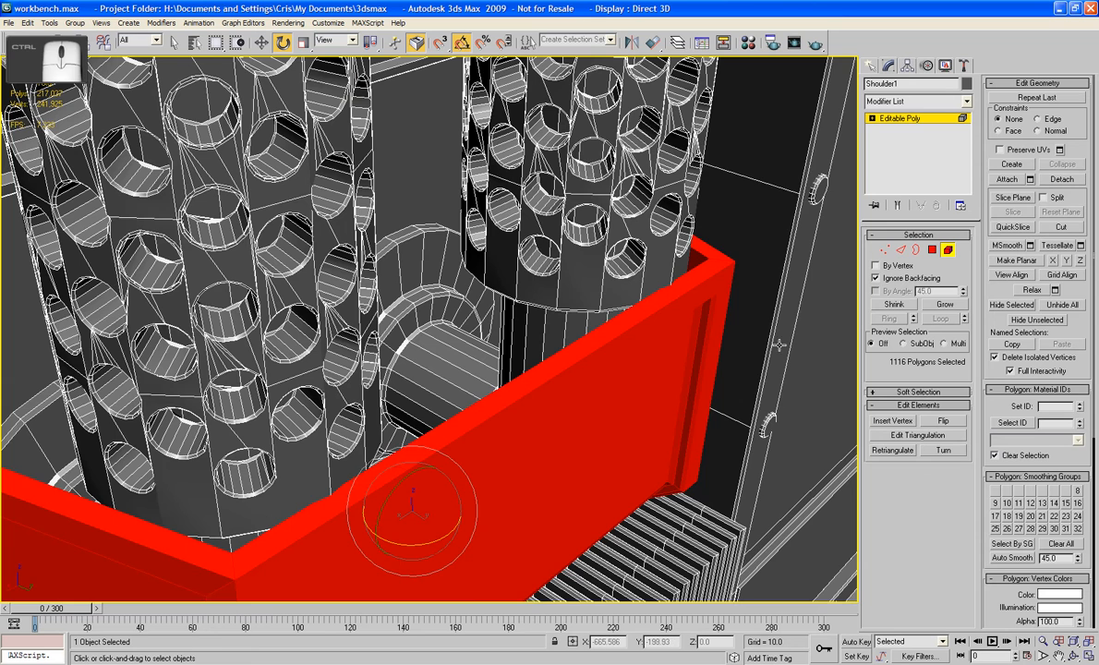
{"action": "left_click", "coordinate": [725, 321], "text": "ctrl"}
Step: Apply an EdgeChEx modifier to the selected elements of the shoulder armour
{"action": "scroll", "coordinate": [778, 344], "scroll_direction": "down", "scroll_amount": 3}
{"action": "scroll", "coordinate": [779, 344], "scroll_direction": "down", "scroll_amount": 3}
{"action": "left_click", "coordinate": [916, 102]}
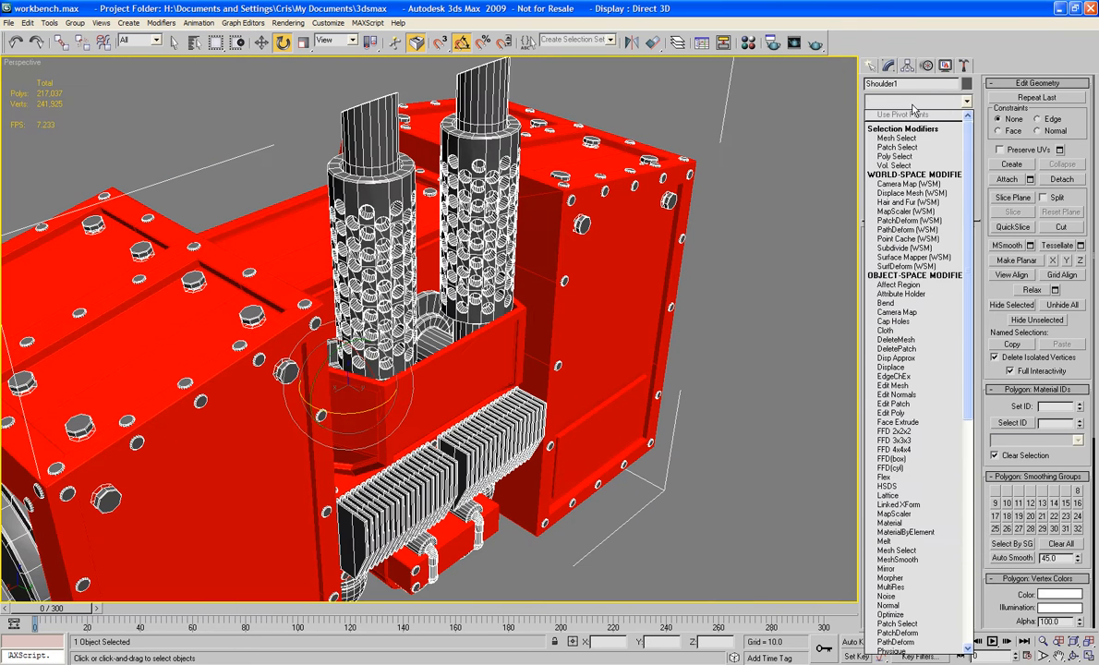
{"action": "key", "text": "e"}
{"action": "key", "text": "e"}
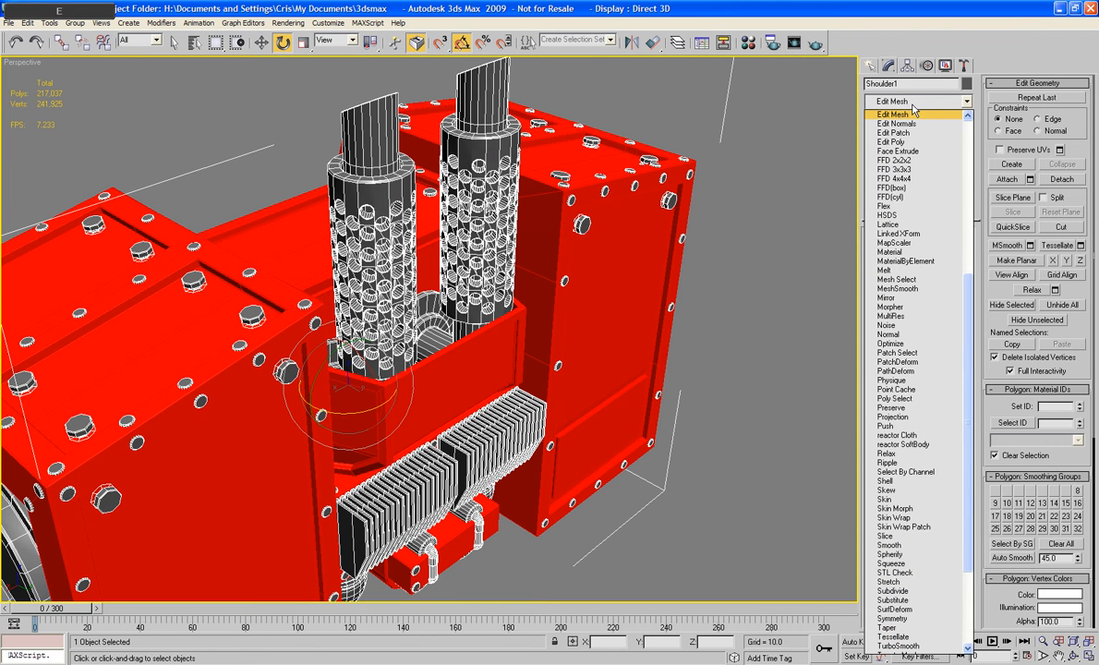
{"action": "key", "text": "Up"}
{"action": "key", "text": "Return"}
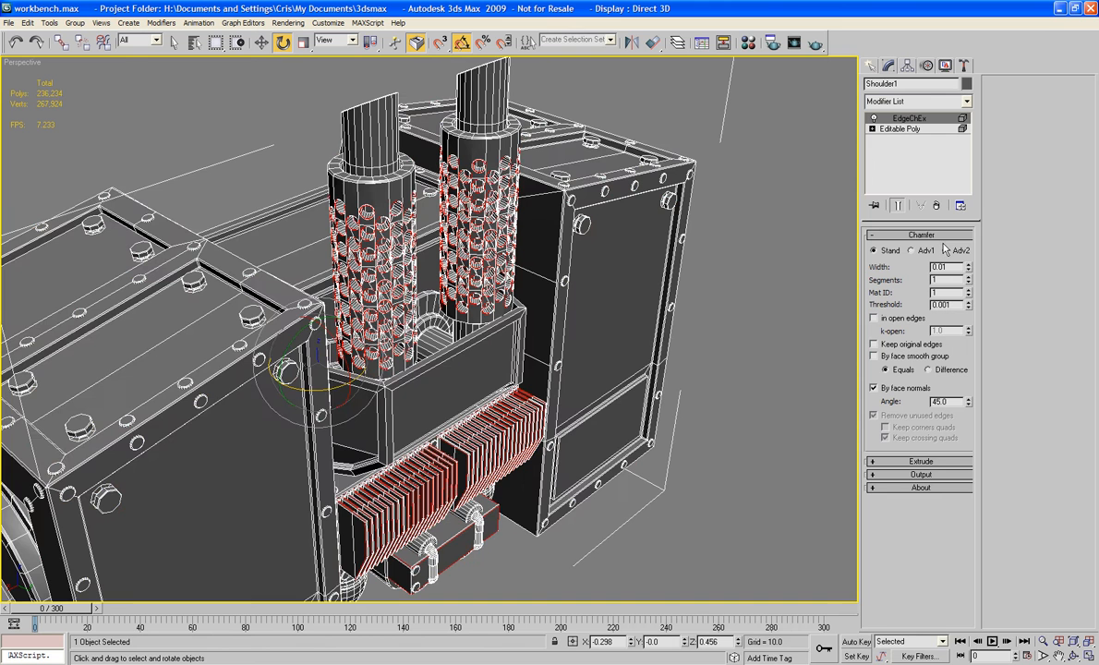
Step: Convert the chamfered shoulder armour to an Editable Poly
{"action": "middle_click_drag", "start_coordinate": [703, 277], "coordinate": [725, 261]}
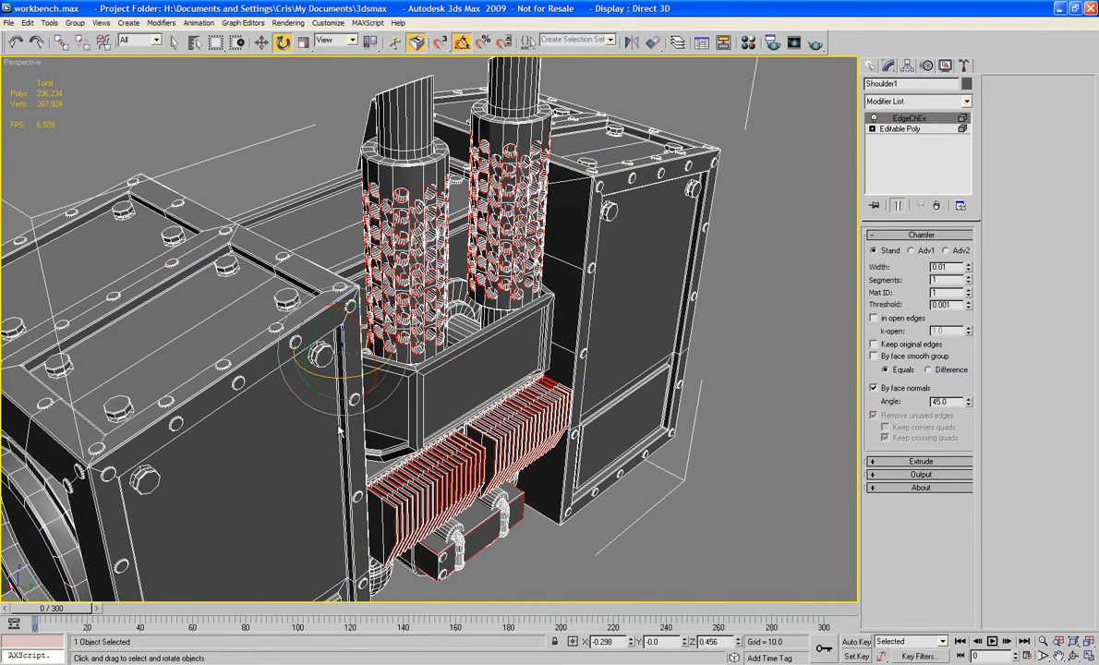
{"action": "middle_click_drag", "start_coordinate": [336, 411], "coordinate": [519, 358], "text": "alt"}
{"action": "right_click", "coordinate": [314, 398]}
{"action": "mouse_move", "coordinate": [363, 522]}
{"action": "left_click", "coordinate": [441, 531]}
{"action": "scroll", "coordinate": [530, 388], "scroll_direction": "down", "scroll_amount": 3}
{"action": "scroll", "coordinate": [524, 361], "scroll_direction": "down", "scroll_amount": 3}
{"action": "scroll", "coordinate": [519, 357], "scroll_direction": "up", "scroll_amount": 3}
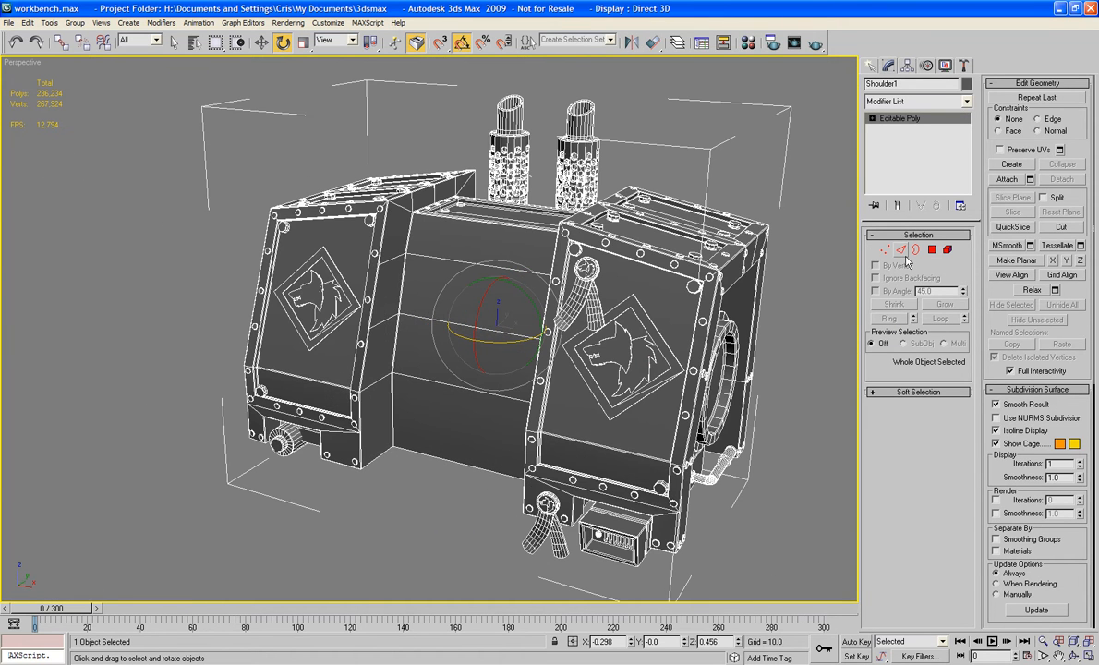
Step: Deselect the shoulder armour and unhide all objects without unhiding the hidden layers
{"action": "left_click", "coordinate": [712, 180]}
{"action": "middle_click_drag", "start_coordinate": [712, 180], "coordinate": [669, 172]}
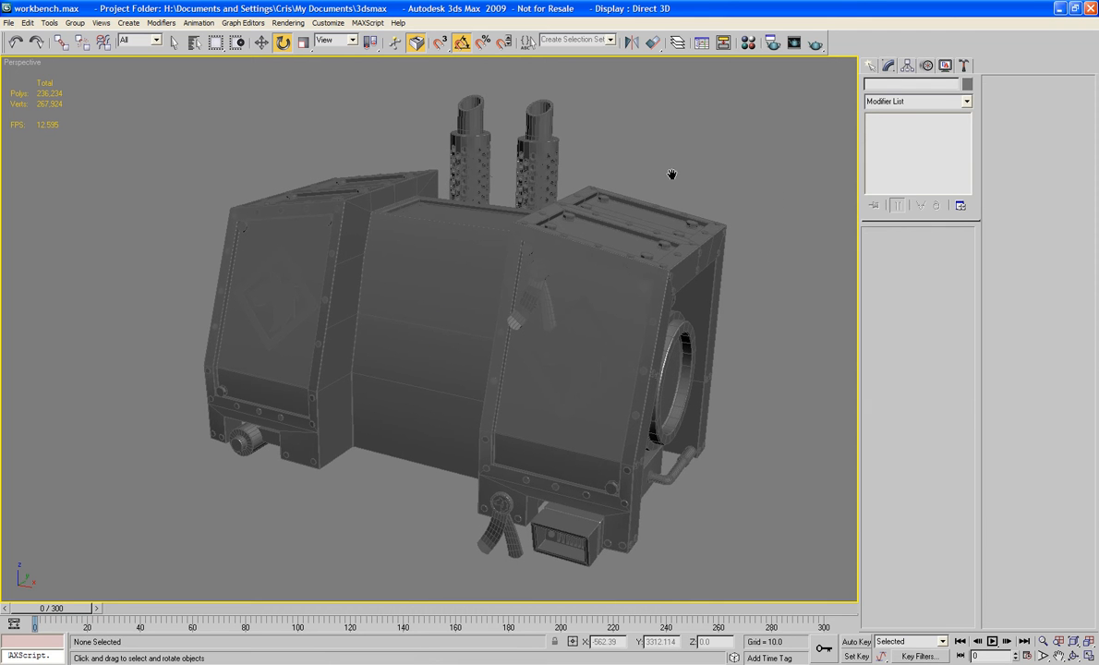
{"action": "right_click", "coordinate": [683, 120]}
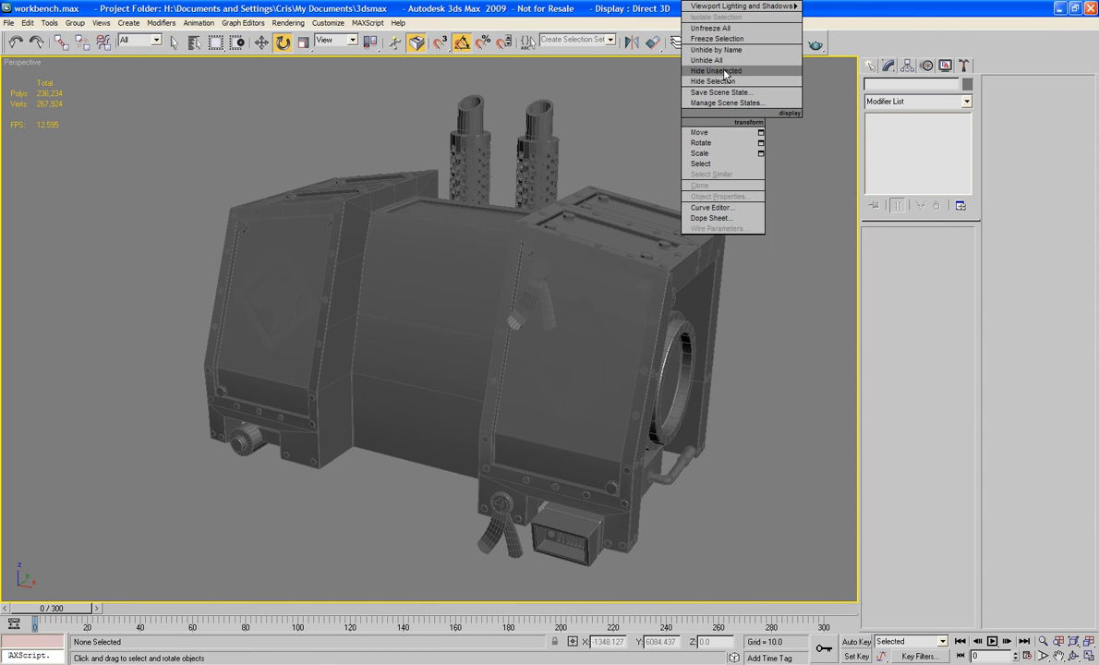
{"action": "left_click", "coordinate": [711, 69]}
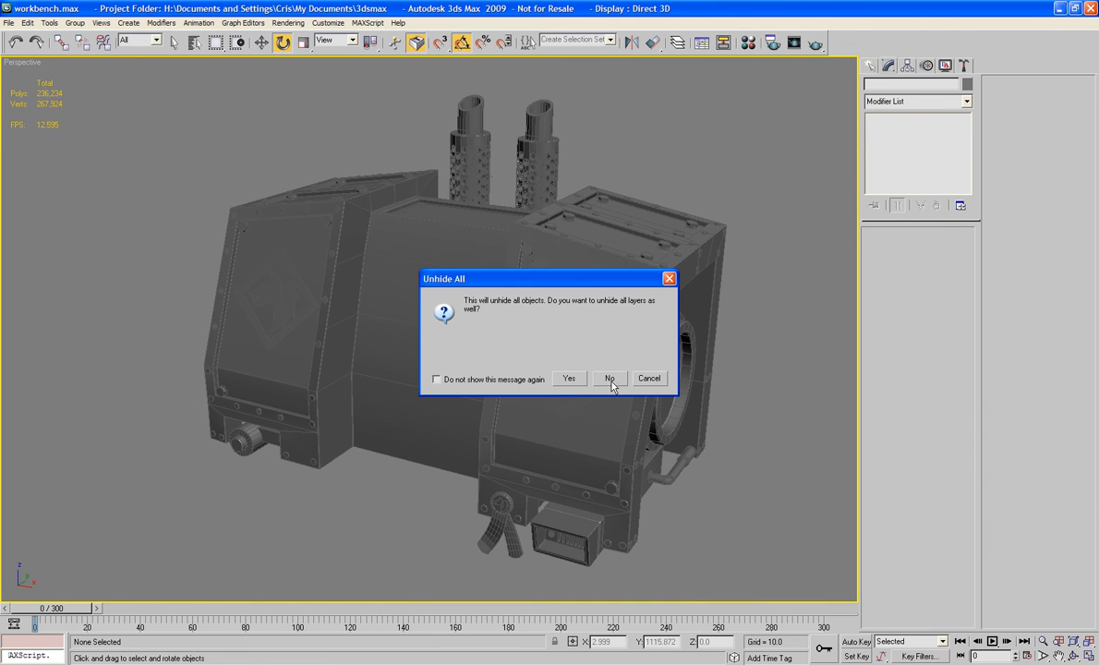
{"action": "left_click", "coordinate": [569, 378]}
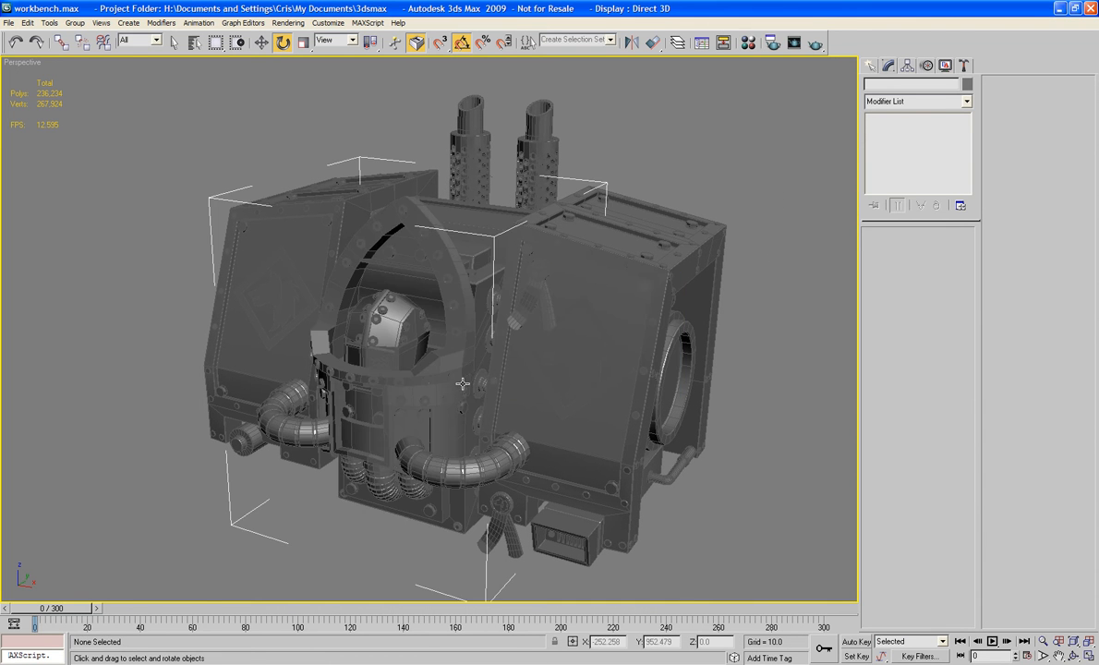
Step: Show the Gun_Arm layer for a look, hide it again, and unhide the Hips layer
{"action": "left_click", "coordinate": [677, 43]}
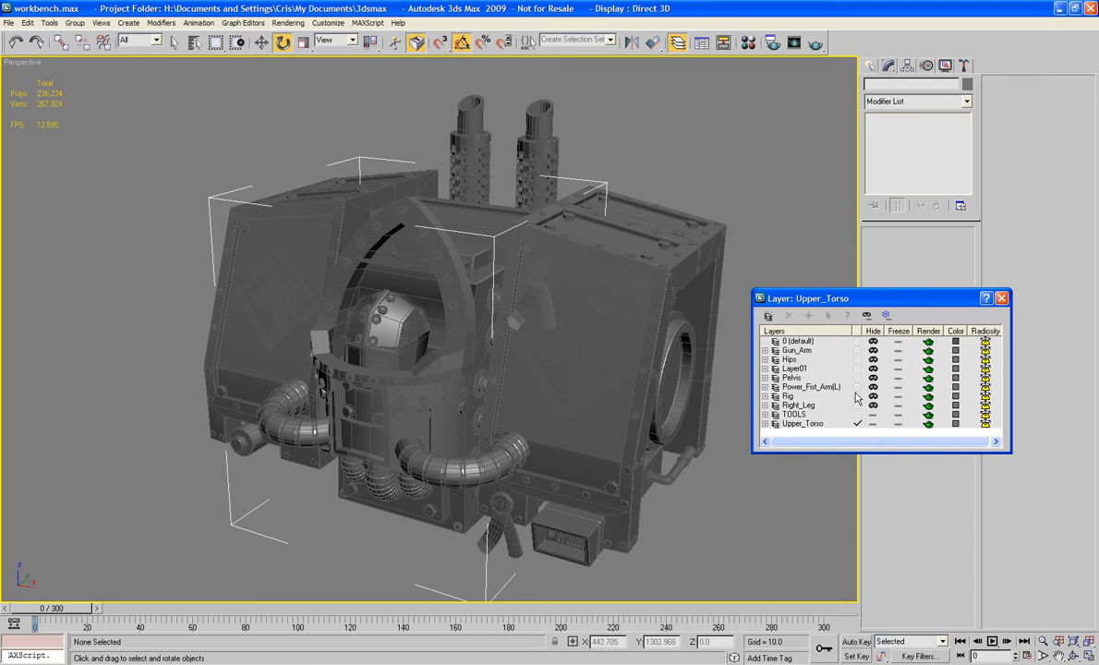
{"action": "left_click", "coordinate": [872, 350]}
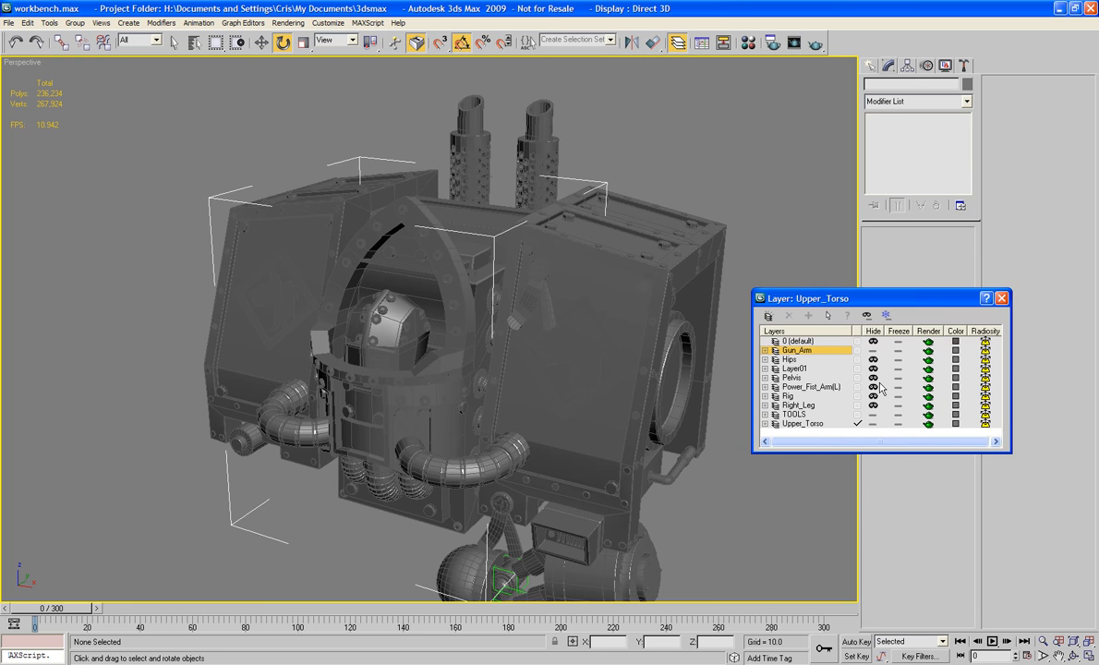
{"action": "middle_click_drag", "start_coordinate": [635, 402], "coordinate": [588, 368]}
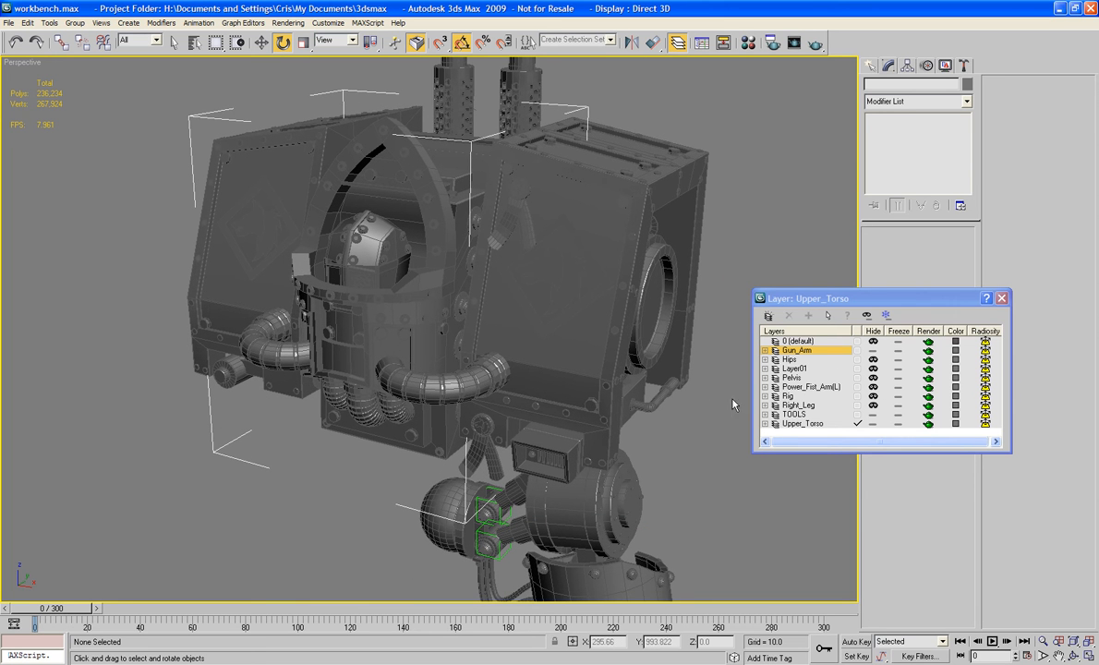
{"action": "left_click", "coordinate": [873, 350]}
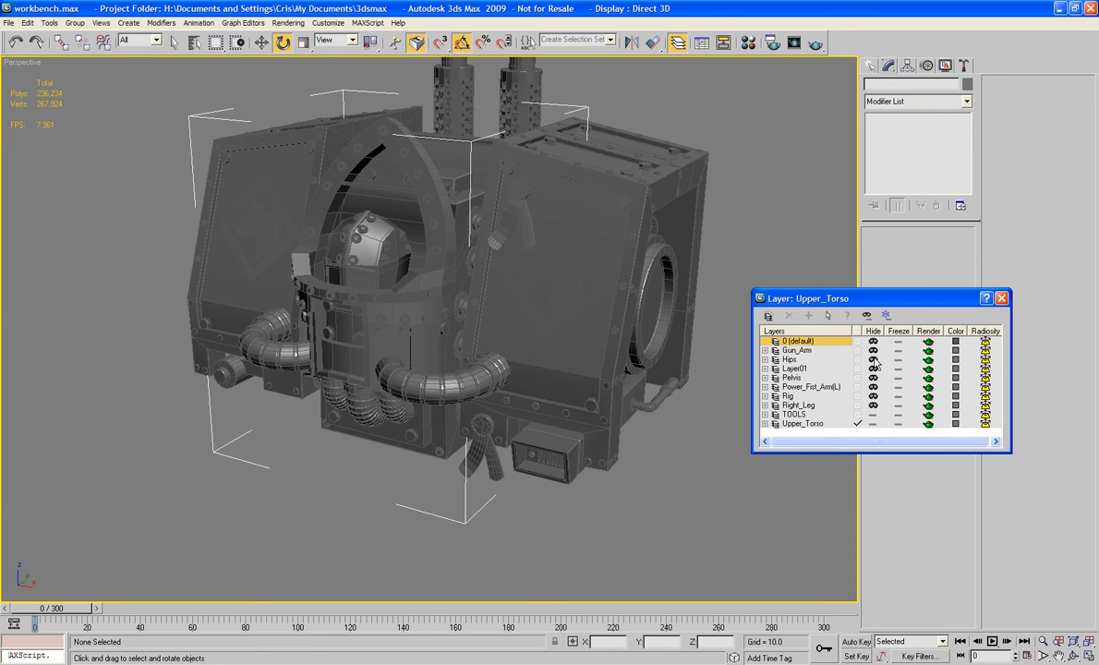
{"action": "left_click", "coordinate": [873, 360]}
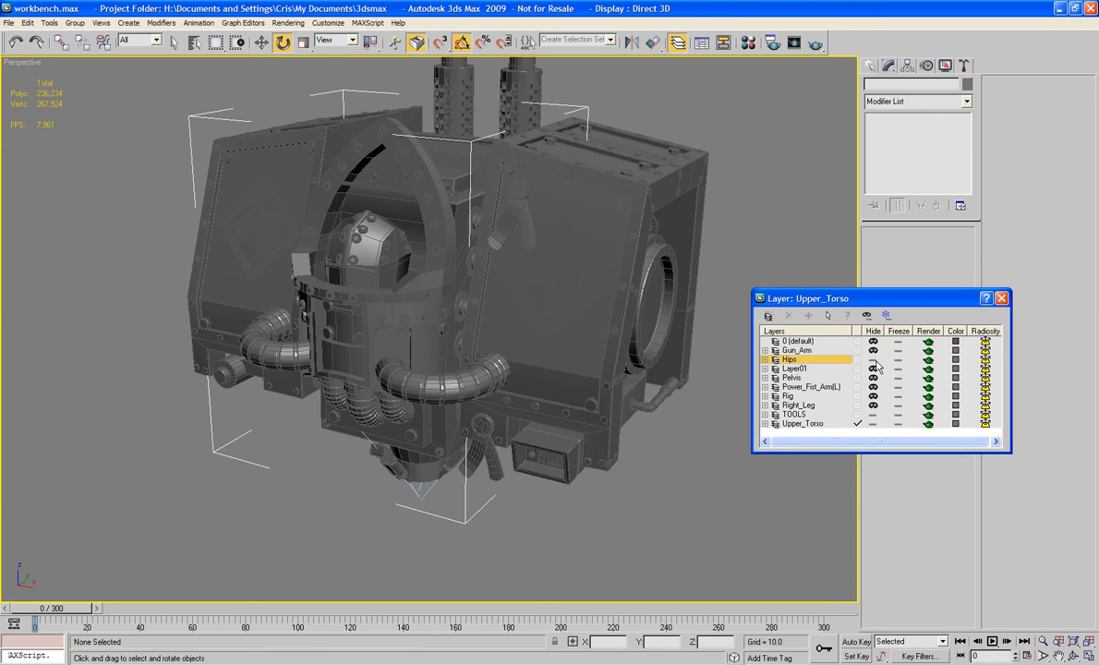
Step: Hide the Hips layer again and unhide Layer01, which holds the gun arm
{"action": "left_click", "coordinate": [874, 361]}
{"action": "left_click", "coordinate": [875, 368]}
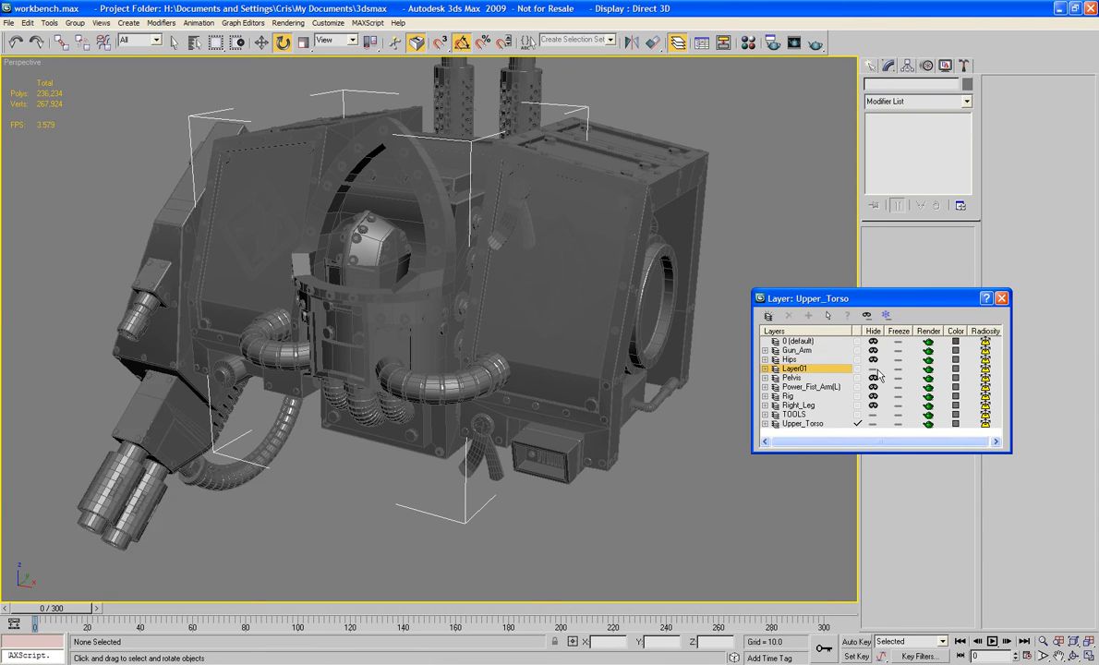
Step: Rename the Gun_Arm layer as Left_Leg
{"action": "left_click", "coordinate": [776, 351]}
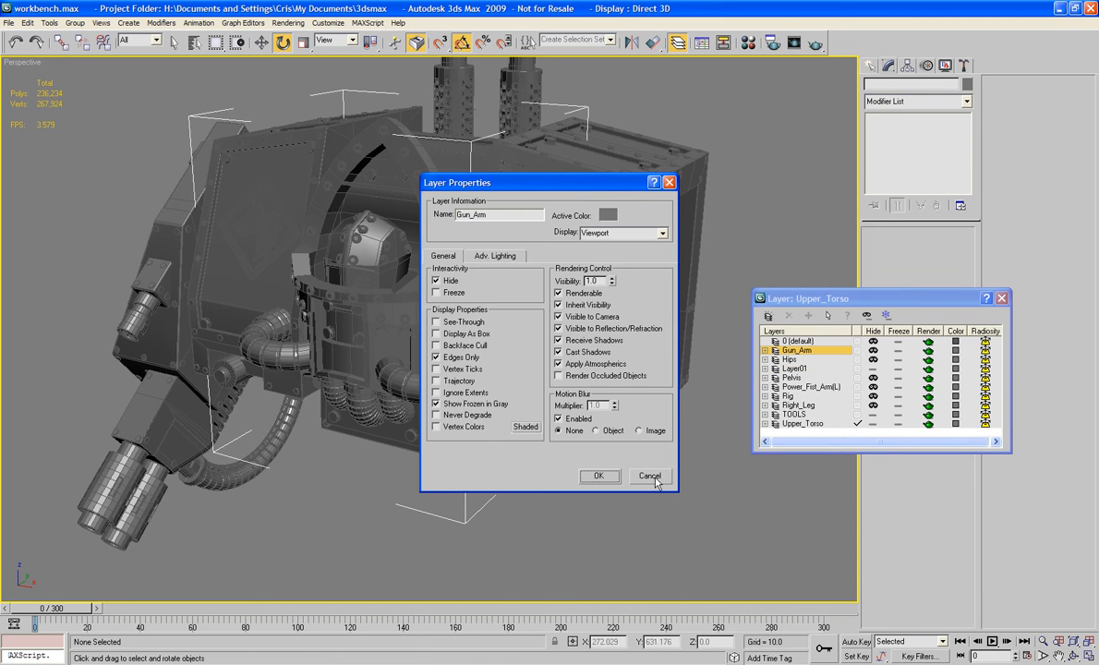
{"action": "double_click", "coordinate": [498, 215]}
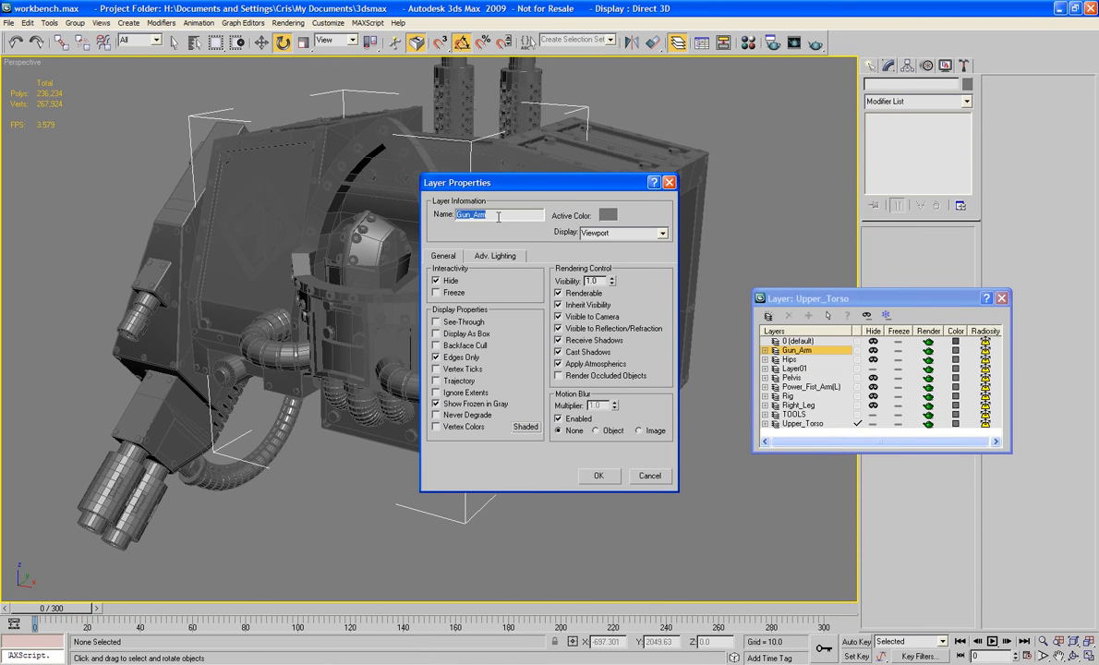
{"action": "type", "text": "Left_Leg"}
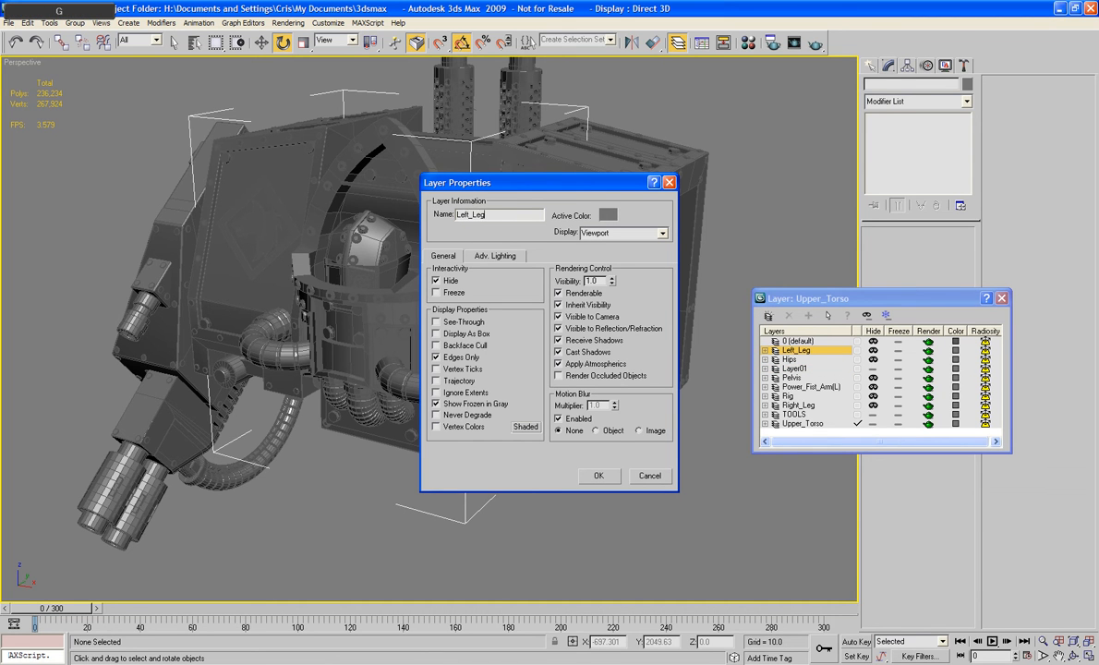
{"action": "left_click", "coordinate": [596, 475]}
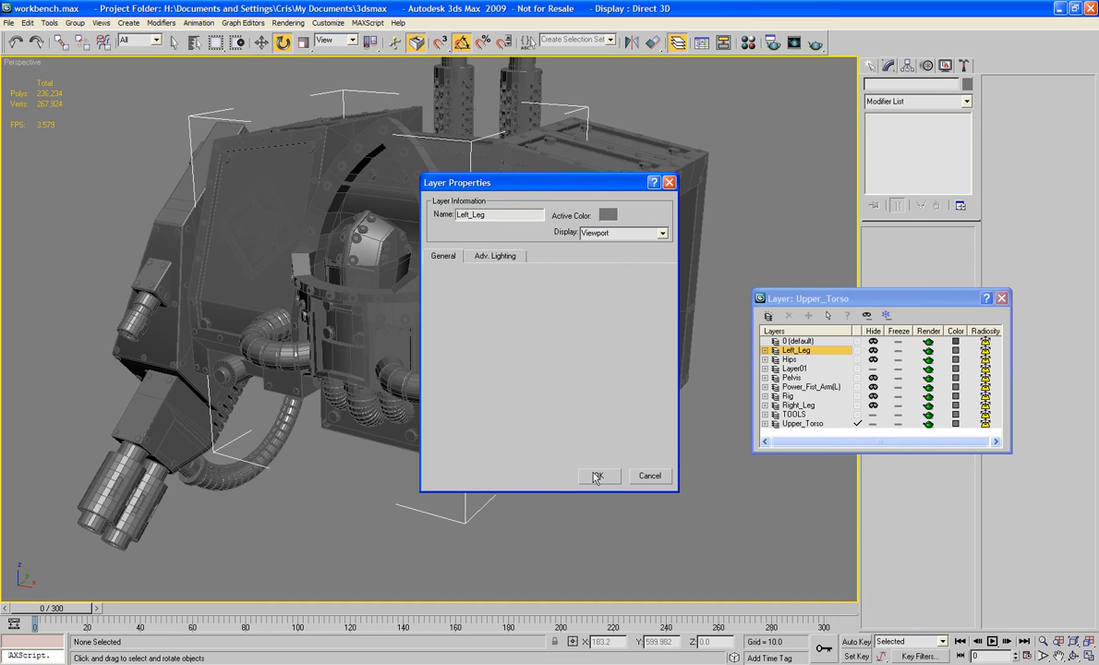
Step: Rotate the gun arm object ARMJOIN by -40 degrees about the X axis at its shoulder joint
{"action": "middle_click_drag", "start_coordinate": [382, 339], "coordinate": [474, 369], "text": "alt"}
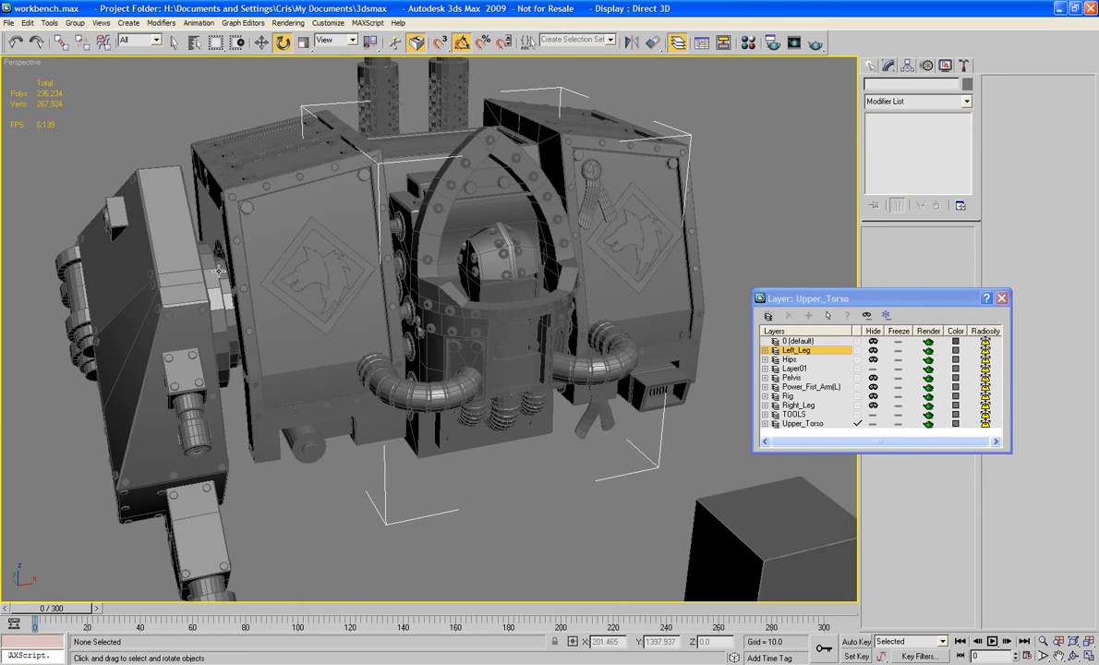
{"action": "left_click", "coordinate": [172, 270]}
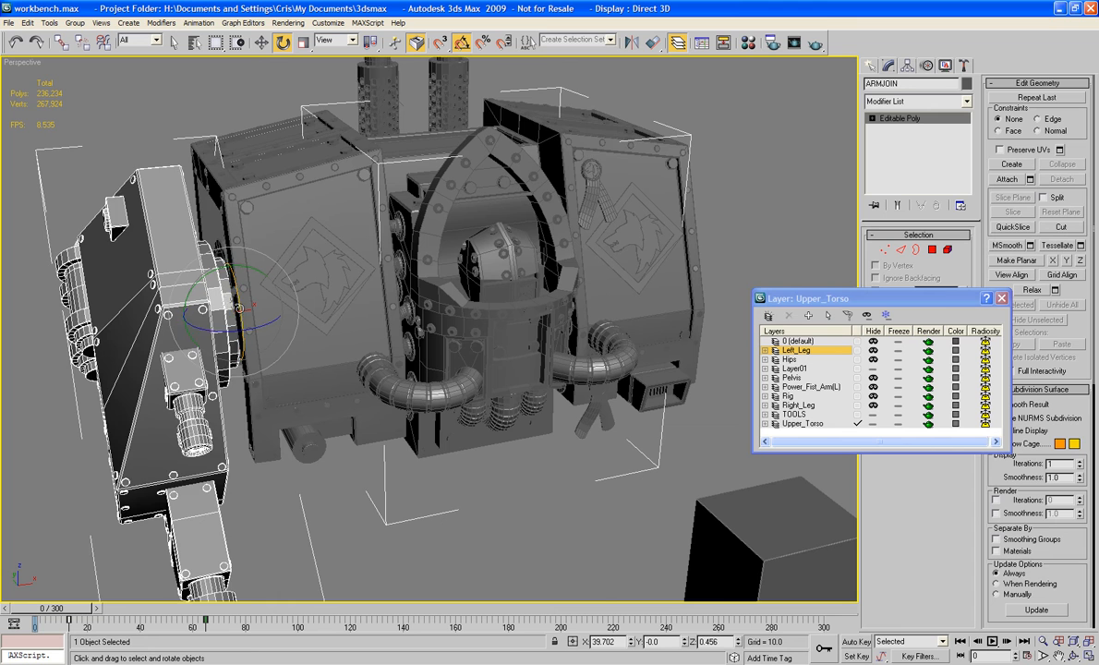
{"action": "left_click_drag", "start_coordinate": [223, 285], "coordinate": [227, 274]}
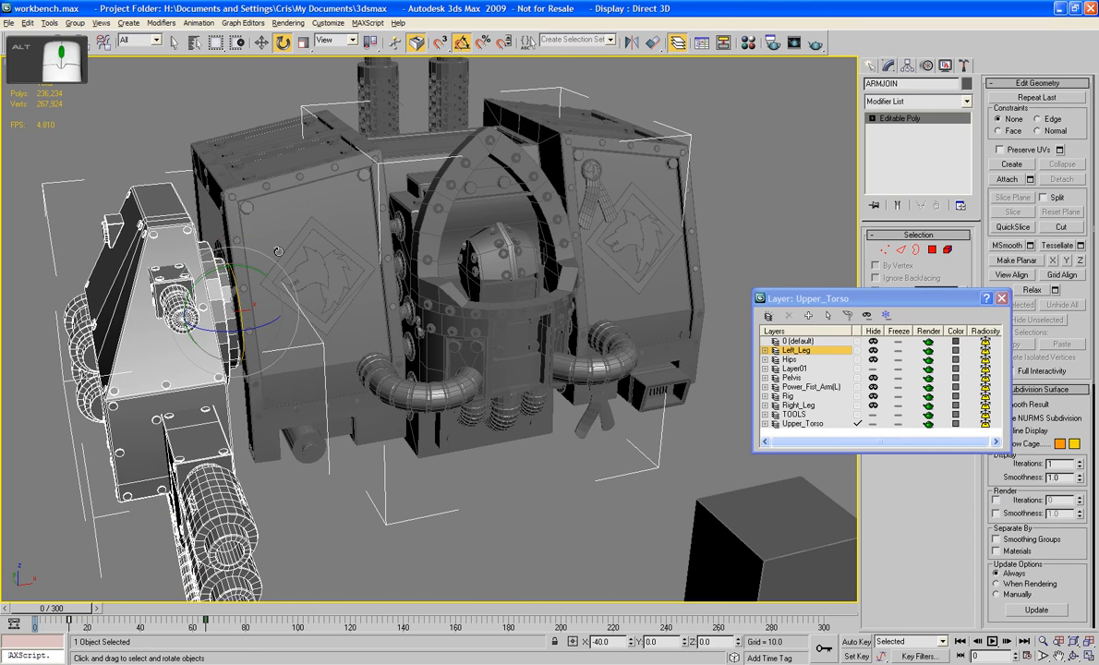
Step: Clone the gun arm's round shoulder joint element, rotated 180 degrees about Y, to a new object named Left_Arm_Pivot
{"action": "middle_click_drag", "start_coordinate": [259, 233], "coordinate": [428, 299], "text": "alt"}
{"action": "scroll", "coordinate": [206, 262], "scroll_direction": "up", "scroll_amount": 3}
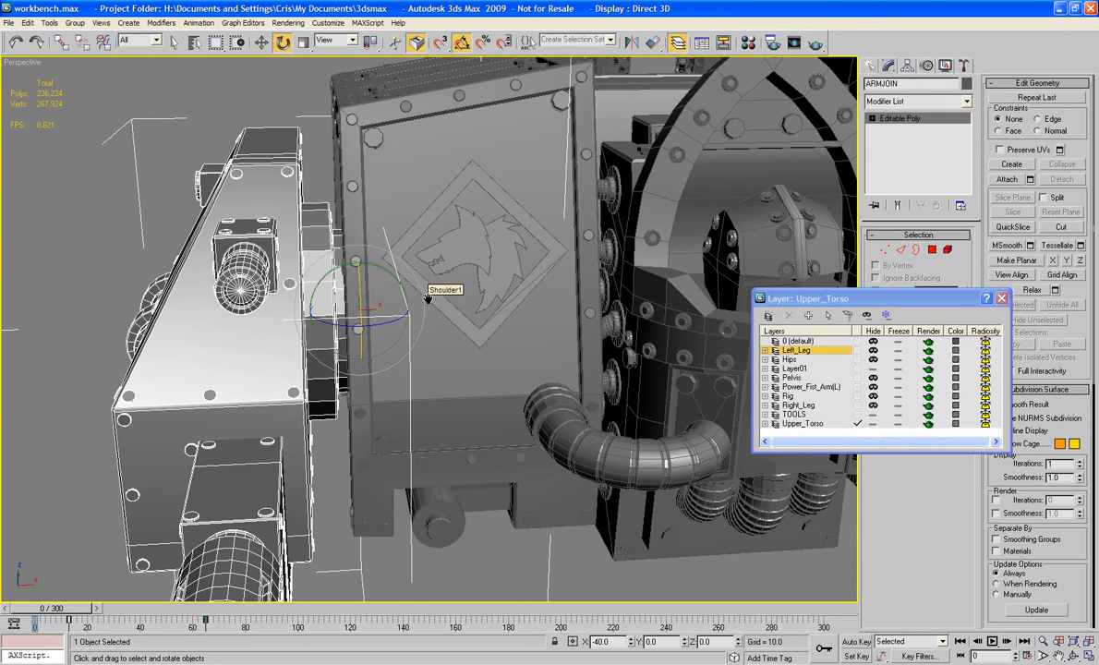
{"action": "left_click", "coordinate": [1002, 300]}
{"action": "left_click", "coordinate": [946, 250]}
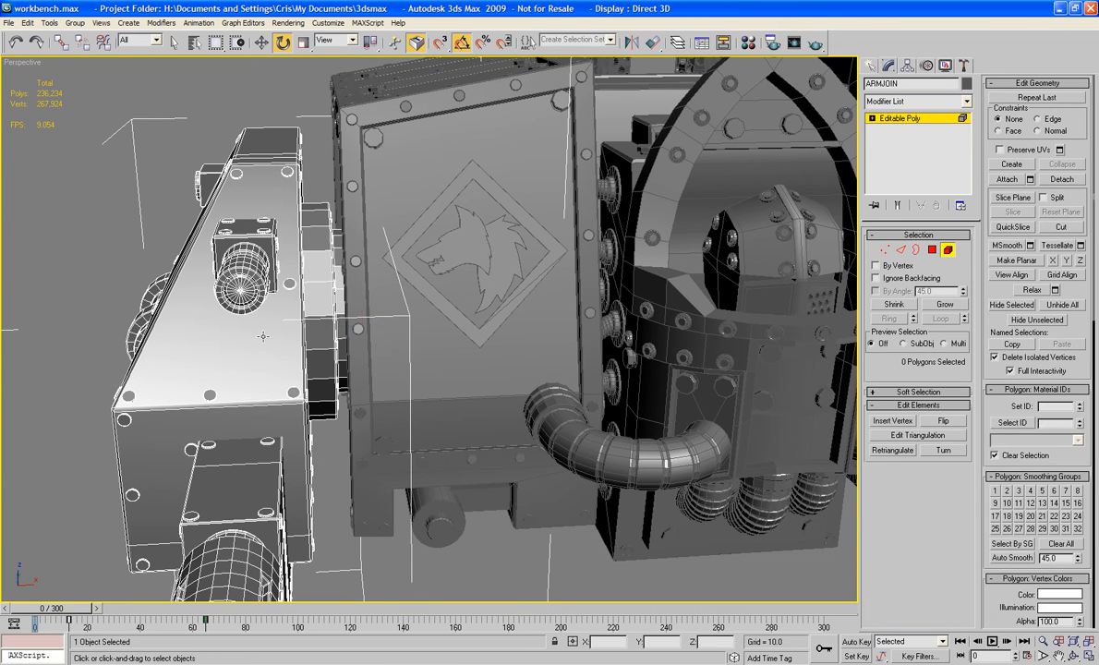
{"action": "left_click", "coordinate": [315, 333]}
{"action": "middle_click_drag", "start_coordinate": [305, 332], "coordinate": [258, 334], "text": "alt"}
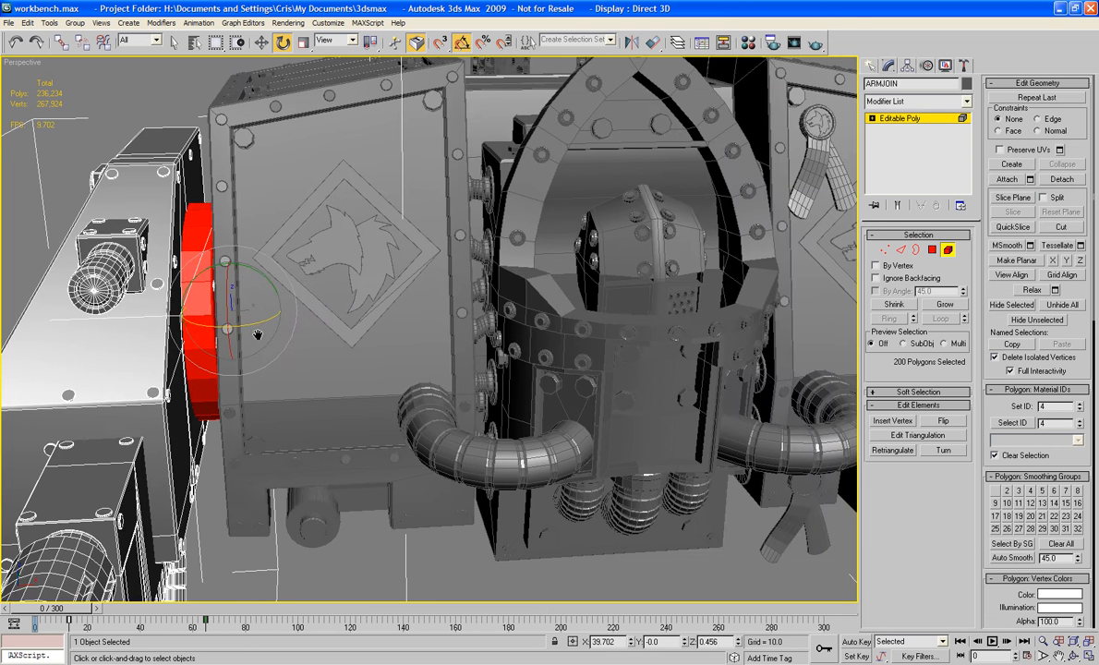
{"action": "mouse_move", "coordinate": [264, 284]}
{"action": "left_mouse_down"}
{"action": "mouse_move", "coordinate": [263, 273]}
{"action": "mouse_move", "coordinate": [270, 294]}
{"action": "mouse_move", "coordinate": [373, 323]}
{"action": "left_mouse_up"}
{"action": "left_click", "coordinate": [499, 332]}
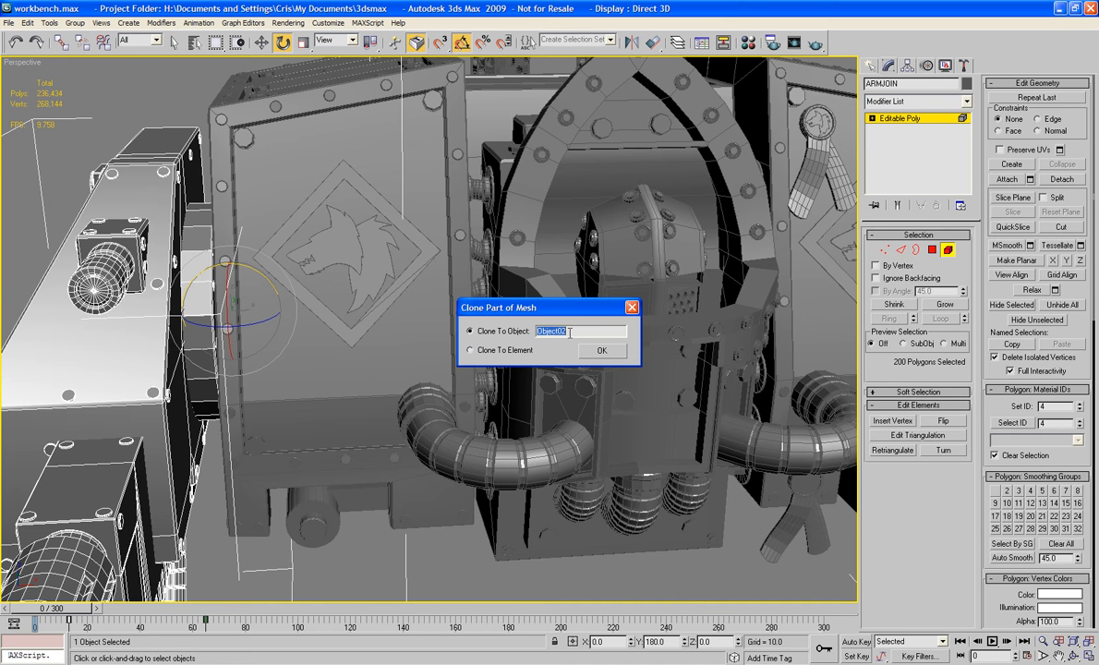
{"action": "type", "text": "Left_Arm_Pivot"}
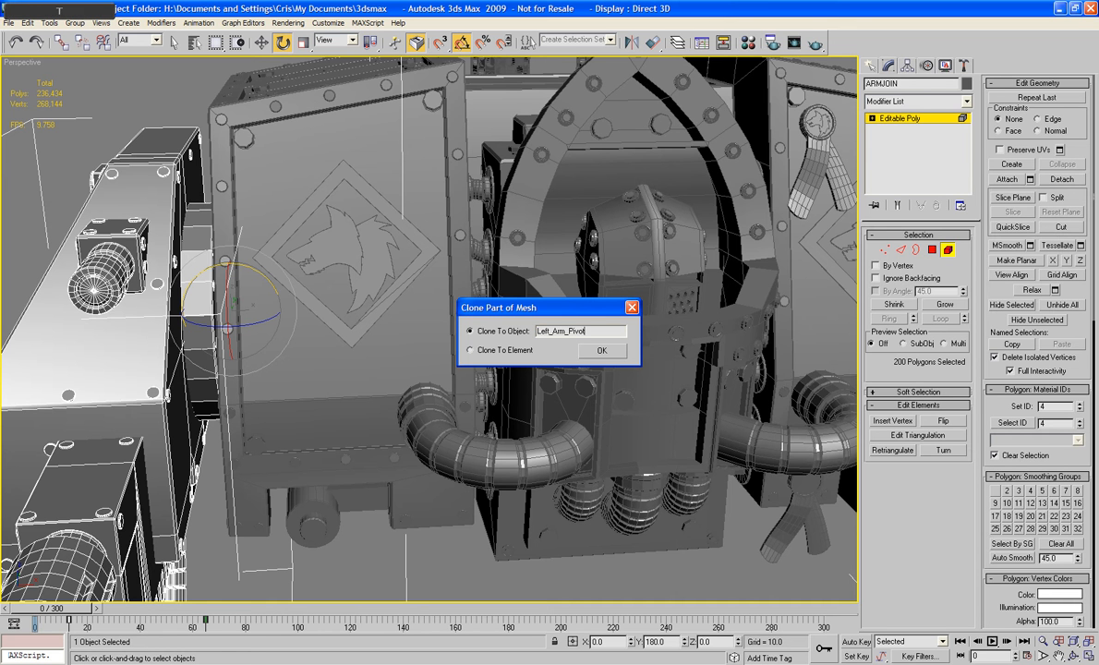
{"action": "left_click", "coordinate": [610, 350]}
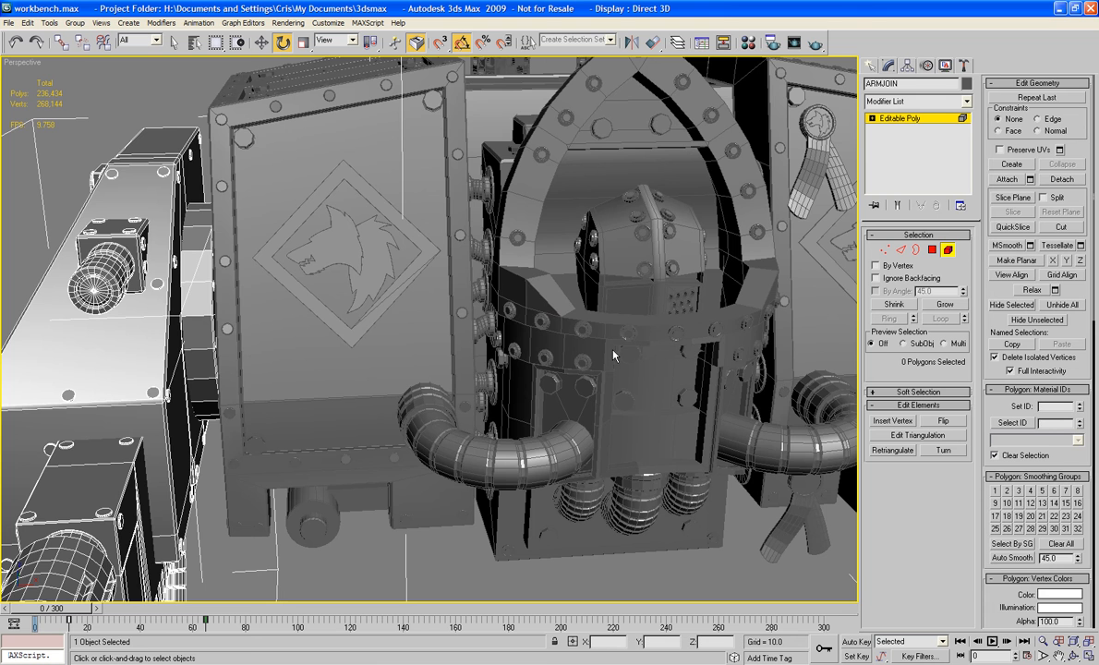
Step: Select the Left_Arm_Pivot object and move it across to the outer side of the opposite shoulder box
{"action": "key", "text": "F3"}
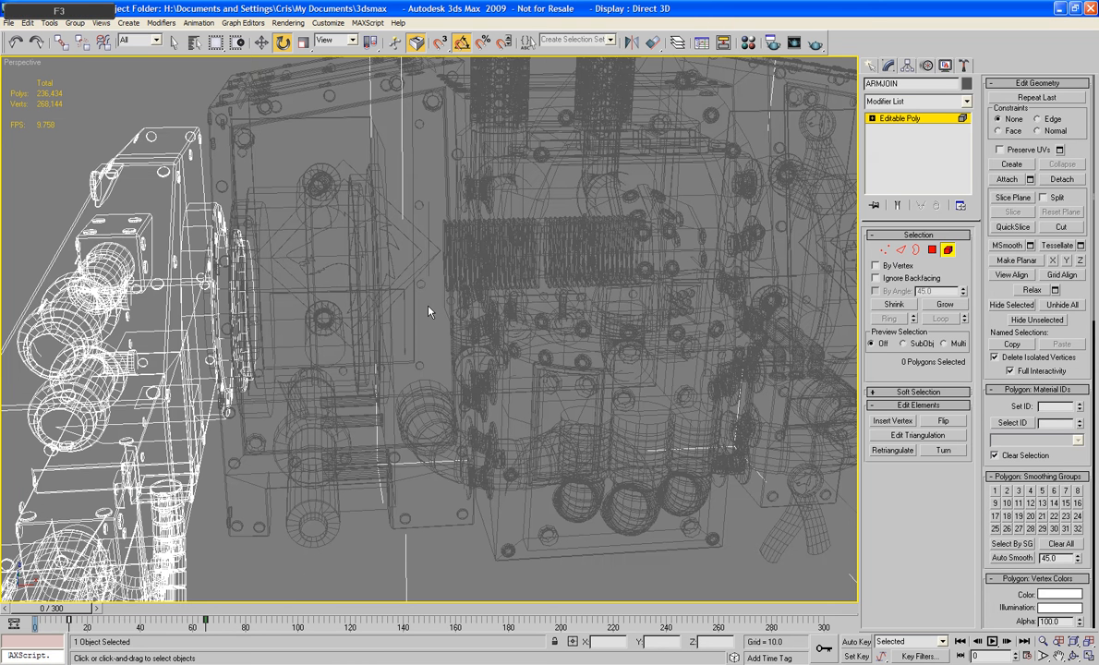
{"action": "left_click", "coordinate": [946, 252]}
{"action": "left_click", "coordinate": [263, 328]}
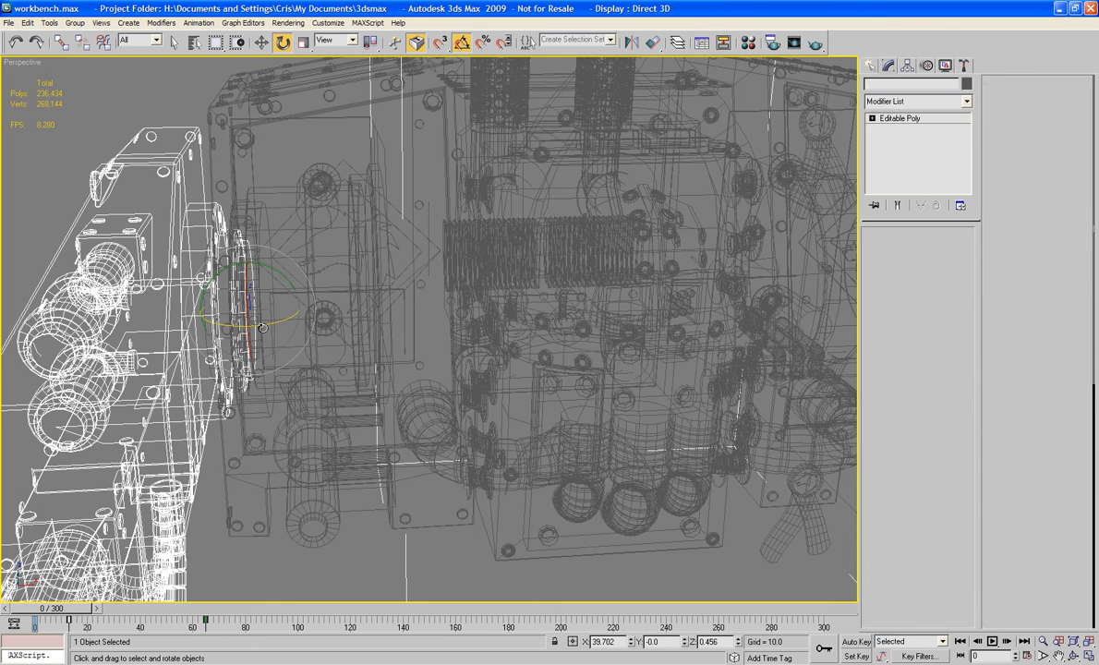
{"action": "key", "text": "F3"}
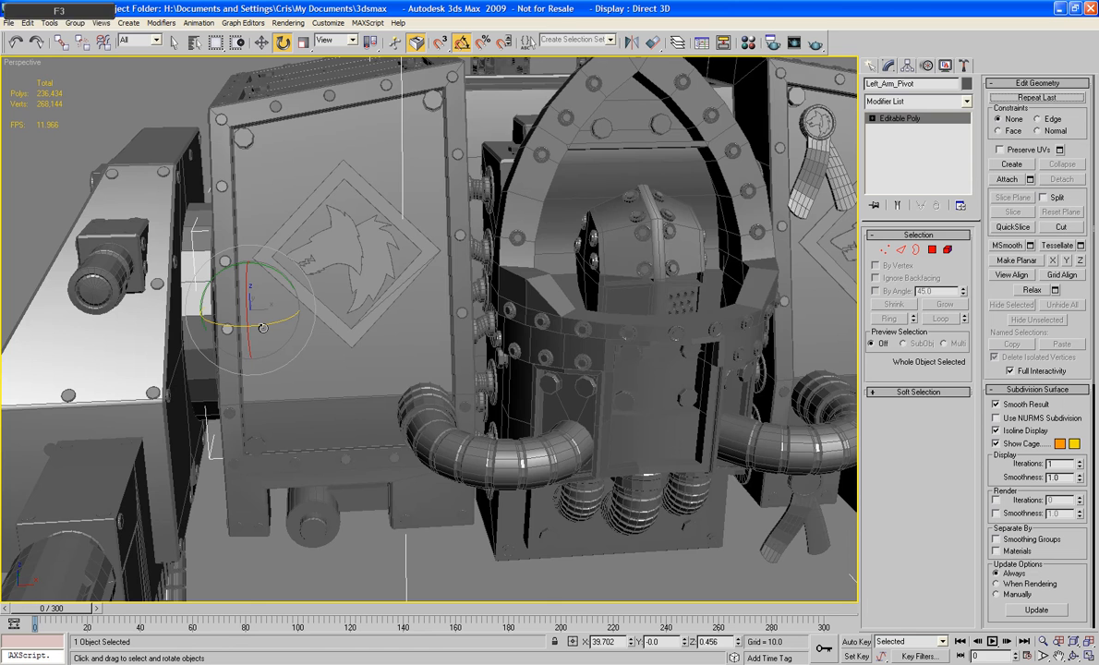
{"action": "middle_click_drag", "start_coordinate": [195, 305], "coordinate": [257, 319], "text": "alt"}
{"action": "key", "text": "w"}
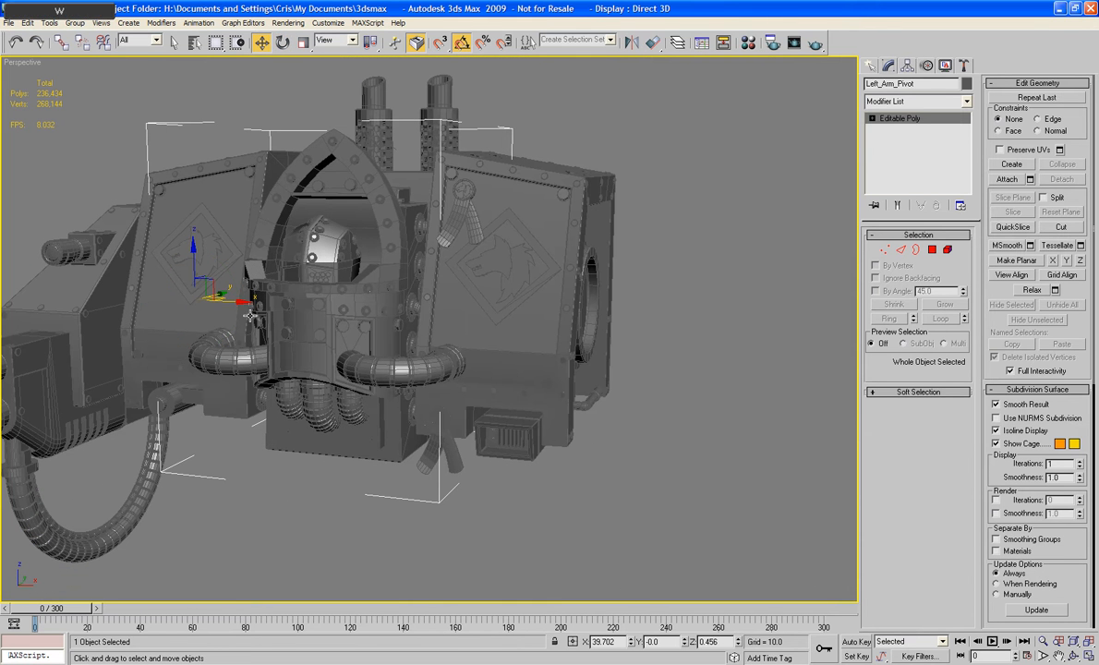
{"action": "left_click_drag", "start_coordinate": [242, 303], "coordinate": [663, 388]}
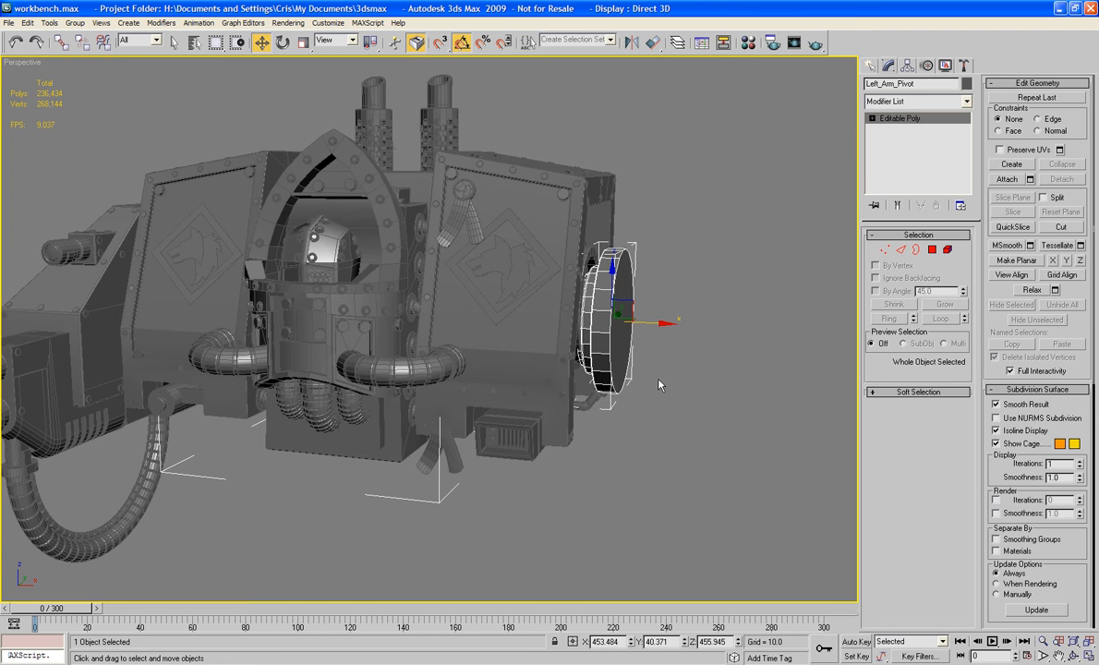
Step: Raise Left_Arm_Pivot about 12.7 units, and about 1 more unit in the front view, to align it with the shoulder socket
{"action": "scroll", "coordinate": [664, 388], "scroll_direction": "up", "scroll_amount": 3}
{"action": "middle_click_drag", "start_coordinate": [722, 290], "coordinate": [572, 300]}
{"action": "scroll", "coordinate": [572, 304], "scroll_direction": "up", "scroll_amount": 4}
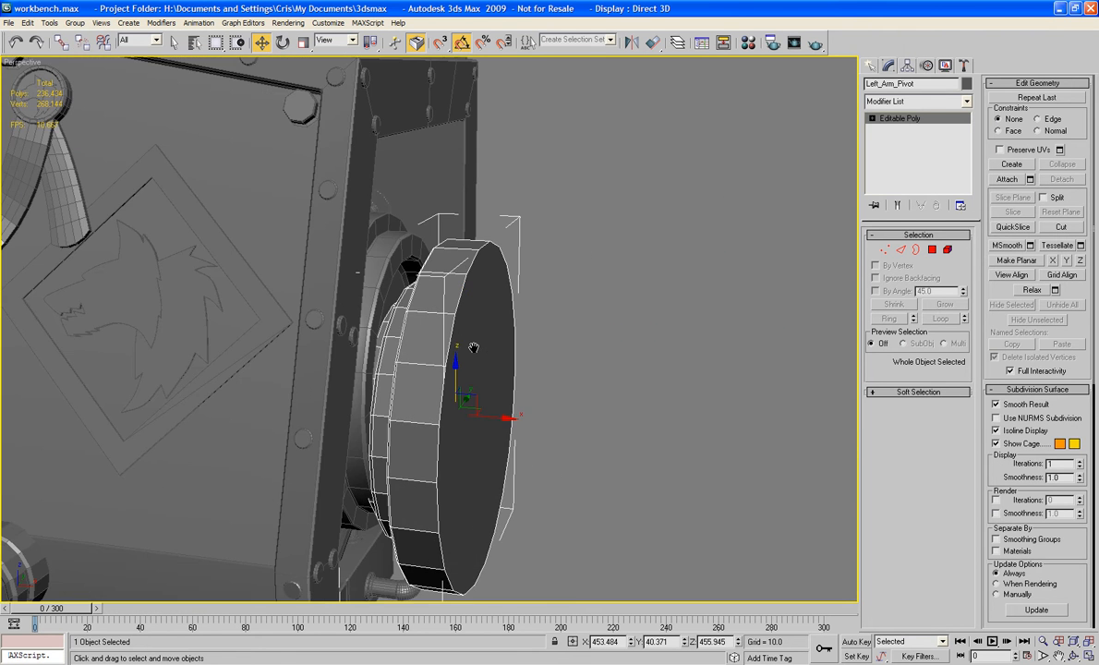
{"action": "left_click_drag", "start_coordinate": [455, 373], "coordinate": [457, 342]}
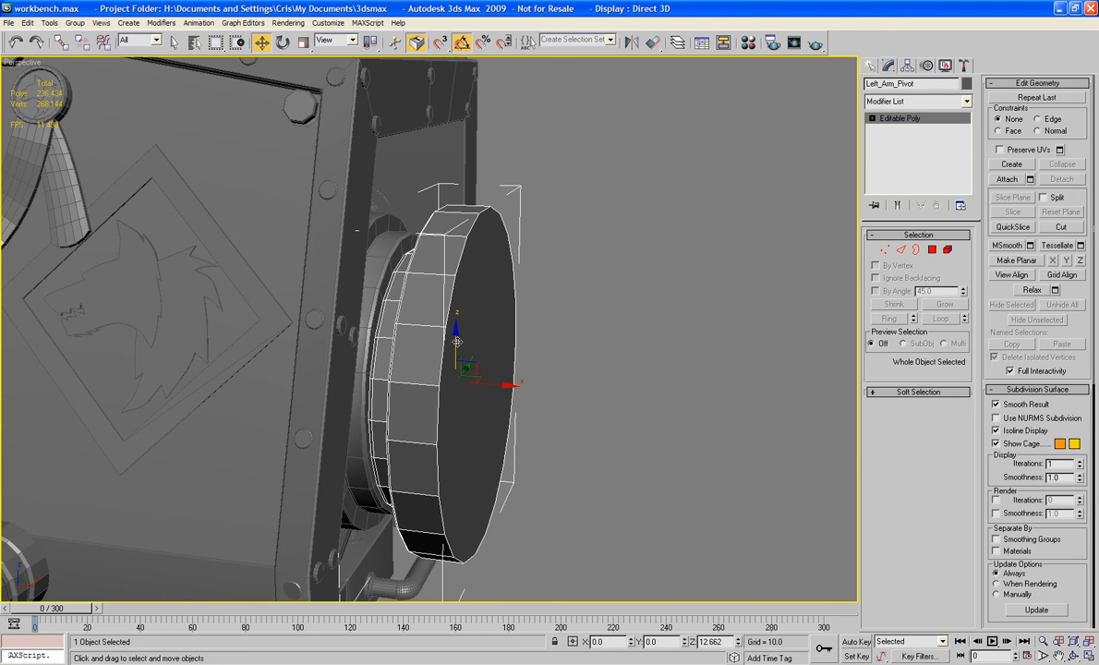
{"action": "key", "text": "f"}
{"action": "key", "text": "z"}
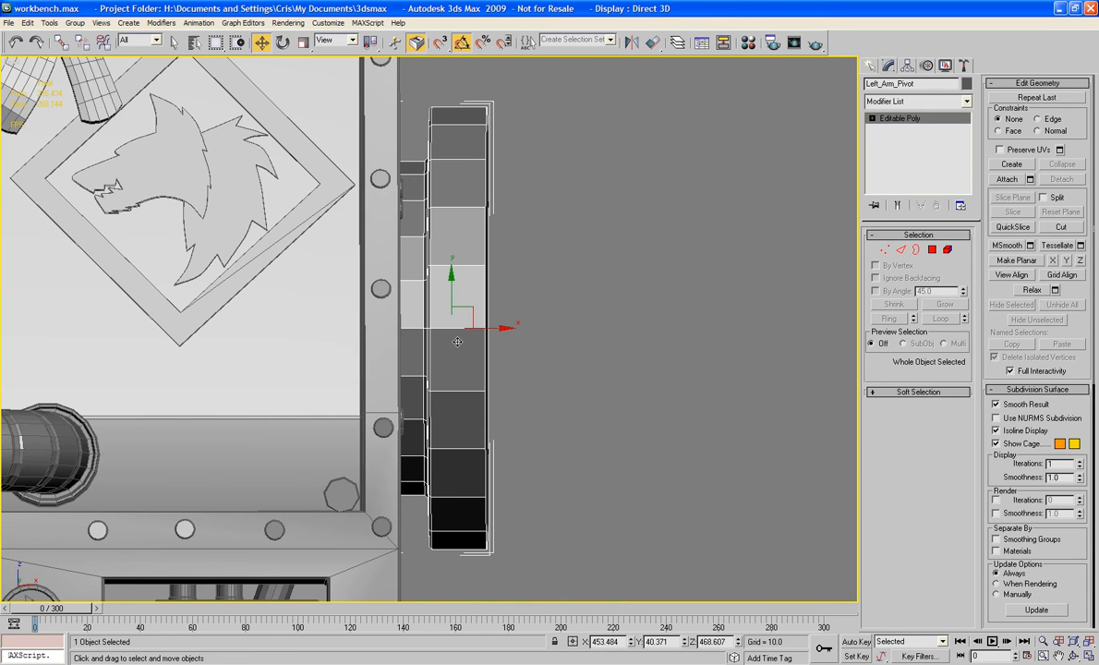
{"action": "key", "text": "F3"}
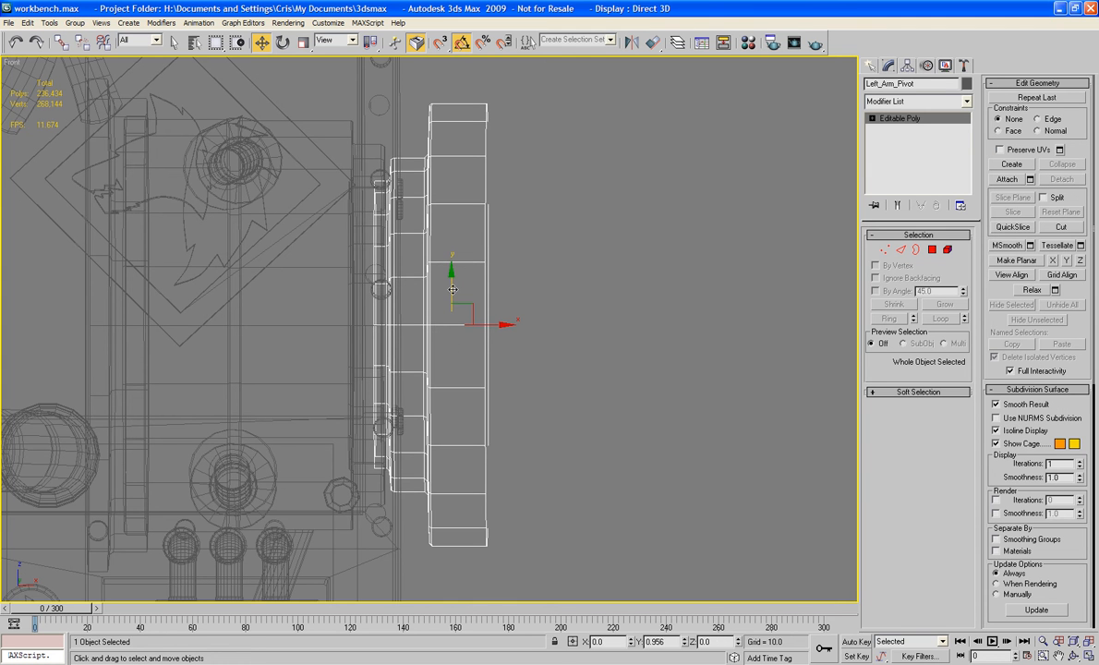
{"action": "key", "text": "F3"}
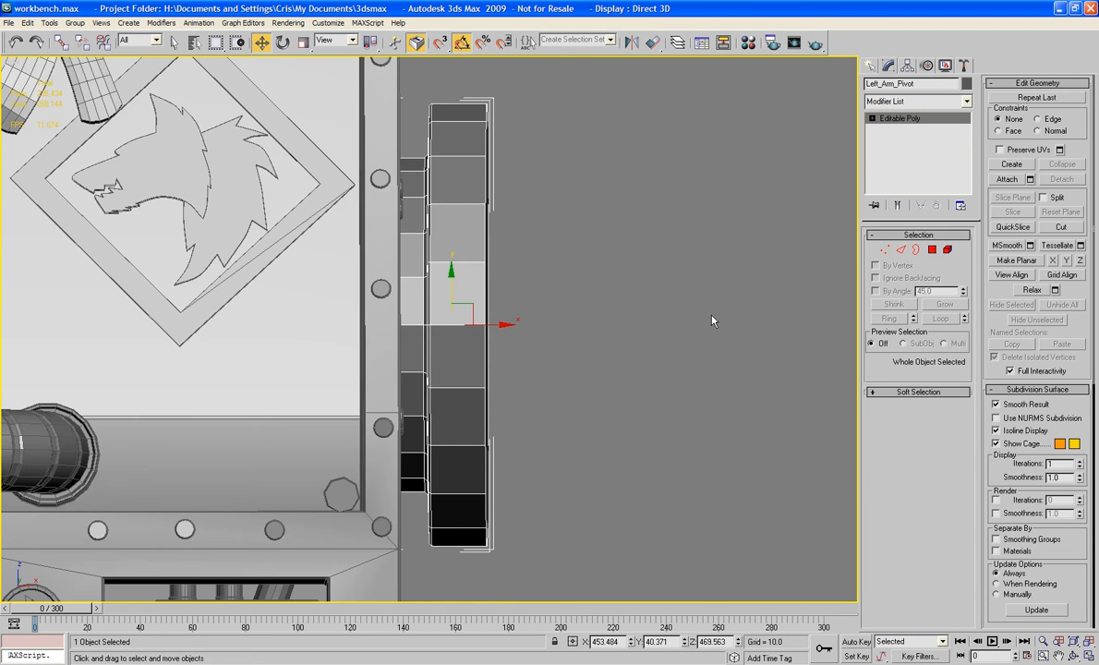
Step: Unhide the Power_Fist_Arm(L) layer and deselect the Left_Arm_Pivot object
{"action": "scroll", "coordinate": [709, 289], "scroll_direction": "down", "scroll_amount": 5}
{"action": "scroll", "coordinate": [709, 289], "scroll_direction": "down", "scroll_amount": 3}
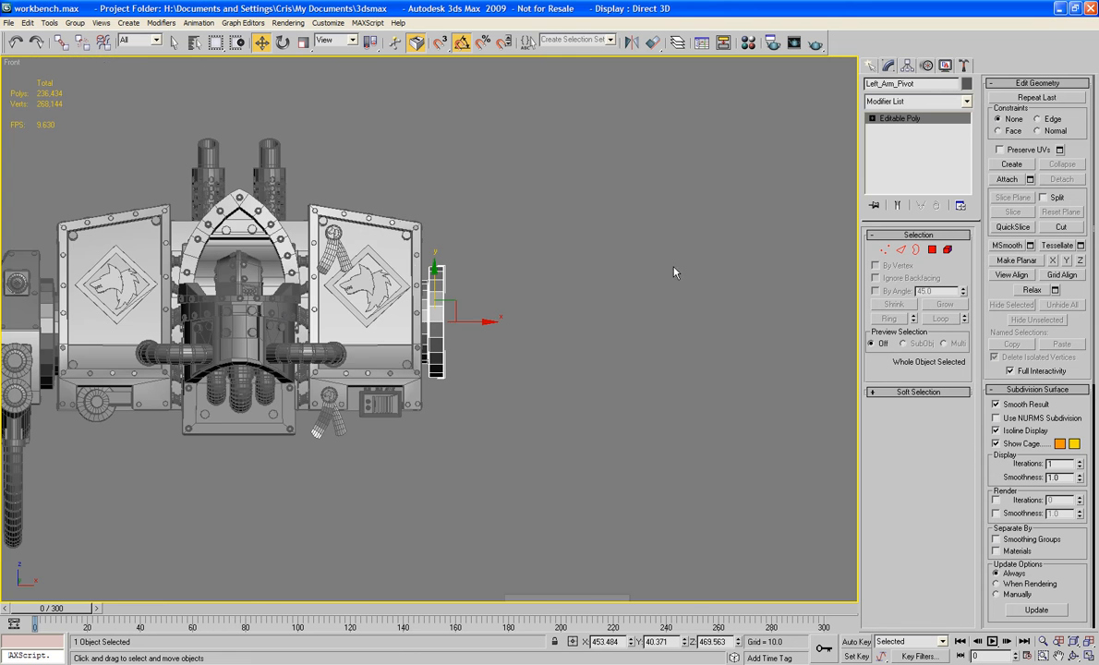
{"action": "key", "text": "z"}
{"action": "middle_click_drag", "start_coordinate": [650, 252], "coordinate": [718, 314], "text": "alt"}
{"action": "scroll", "coordinate": [718, 313], "scroll_direction": "down", "scroll_amount": 8}
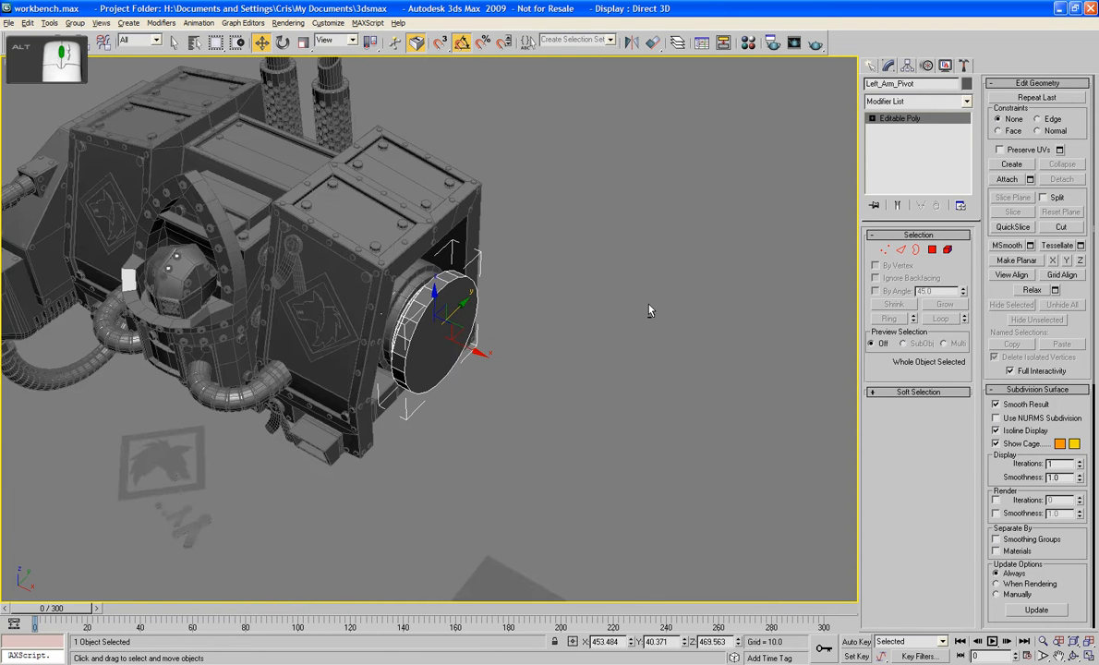
{"action": "middle_click_drag", "start_coordinate": [650, 305], "coordinate": [668, 285], "text": "alt"}
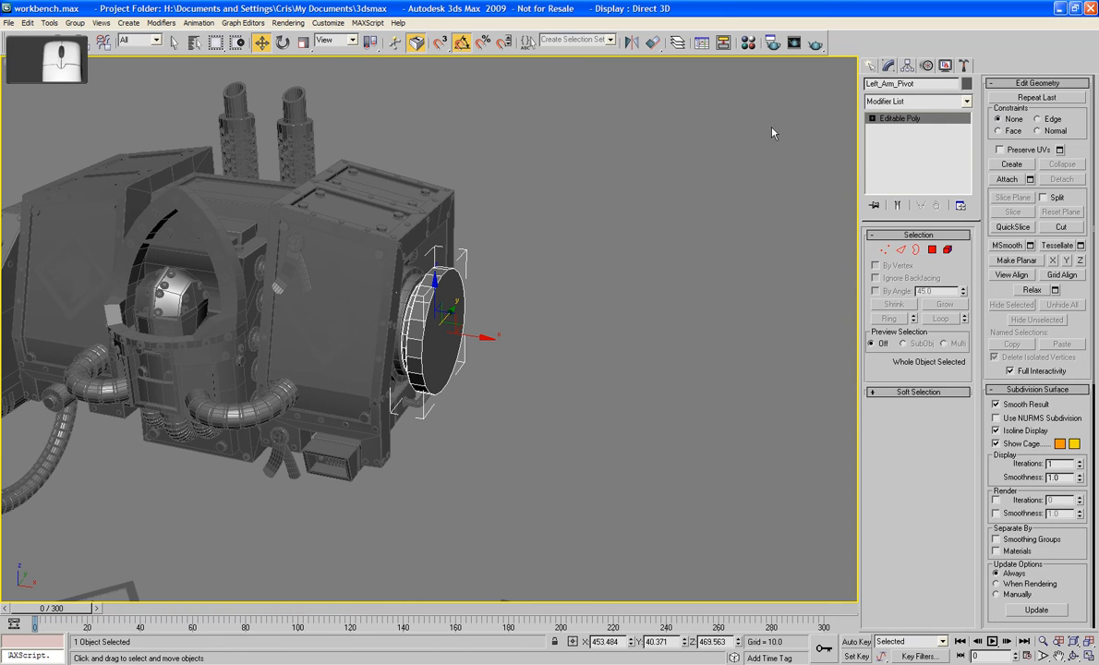
{"action": "left_click", "coordinate": [677, 44]}
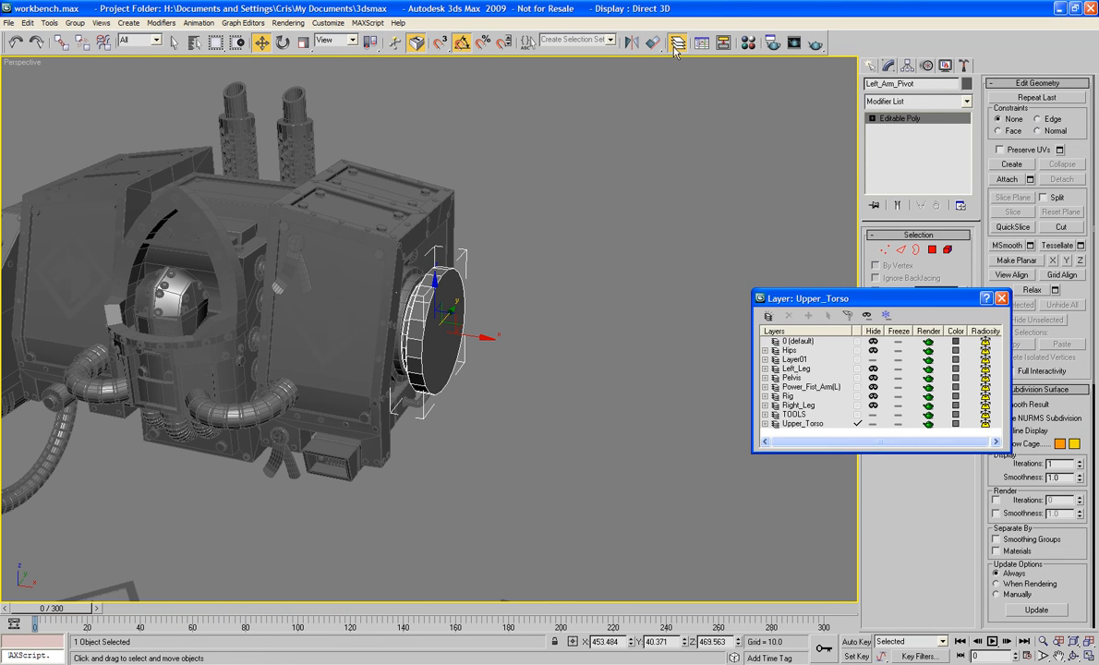
{"action": "left_click", "coordinate": [874, 388]}
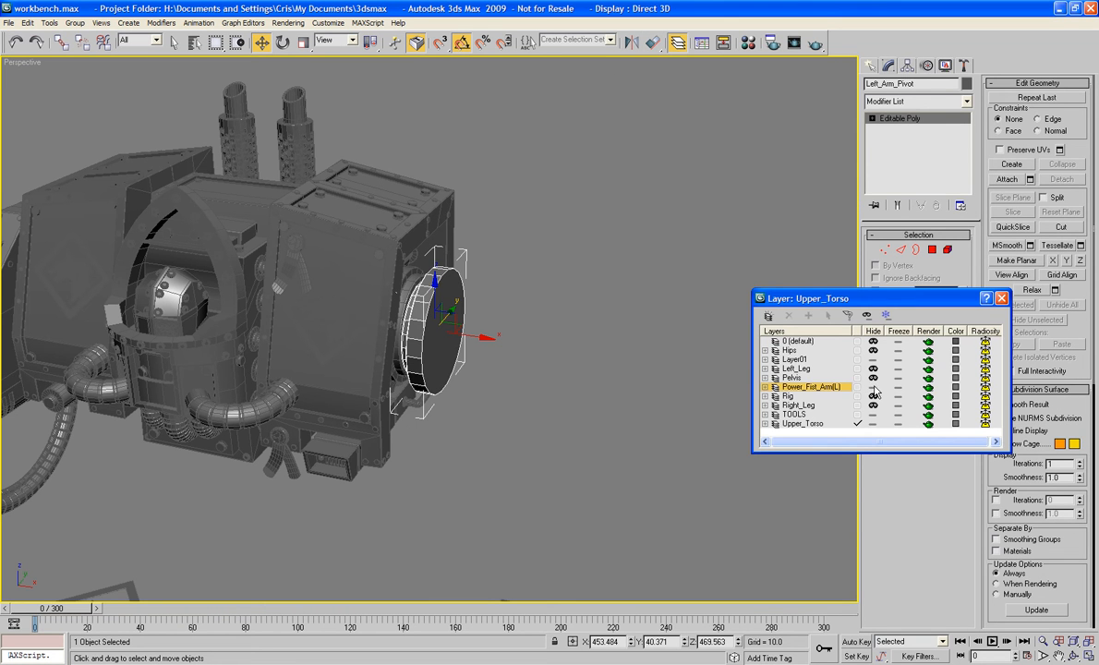
{"action": "left_click", "coordinate": [1001, 299]}
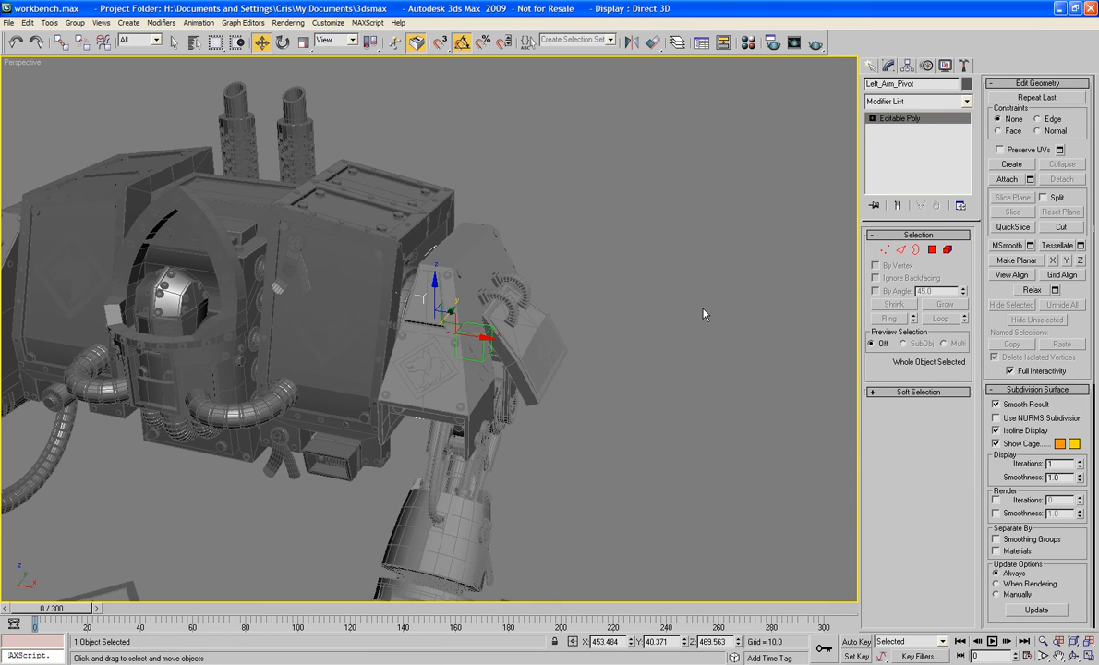
{"action": "left_click", "coordinate": [554, 268]}
{"action": "middle_click_drag", "start_coordinate": [570, 268], "coordinate": [589, 265], "text": "alt"}
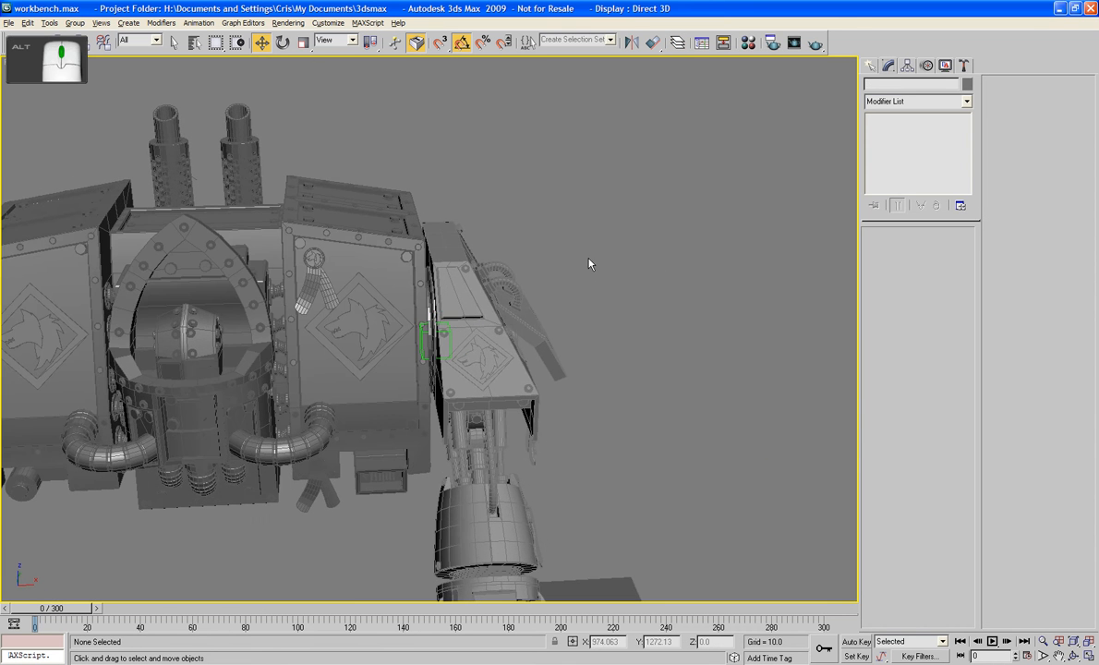
Step: Try moving the Left_Shoulder armour, and undo the move
{"action": "left_click", "coordinate": [510, 327]}
{"action": "left_click_drag", "start_coordinate": [478, 238], "coordinate": [499, 240]}
{"action": "key", "text": "ctrl+z"}
Step: Try to link the upper chassis connector beneath the left shoulder armour to a parent object, undo it, and clear the selection
{"action": "middle_click_drag", "start_coordinate": [551, 288], "coordinate": [267, 93], "text": "alt"}
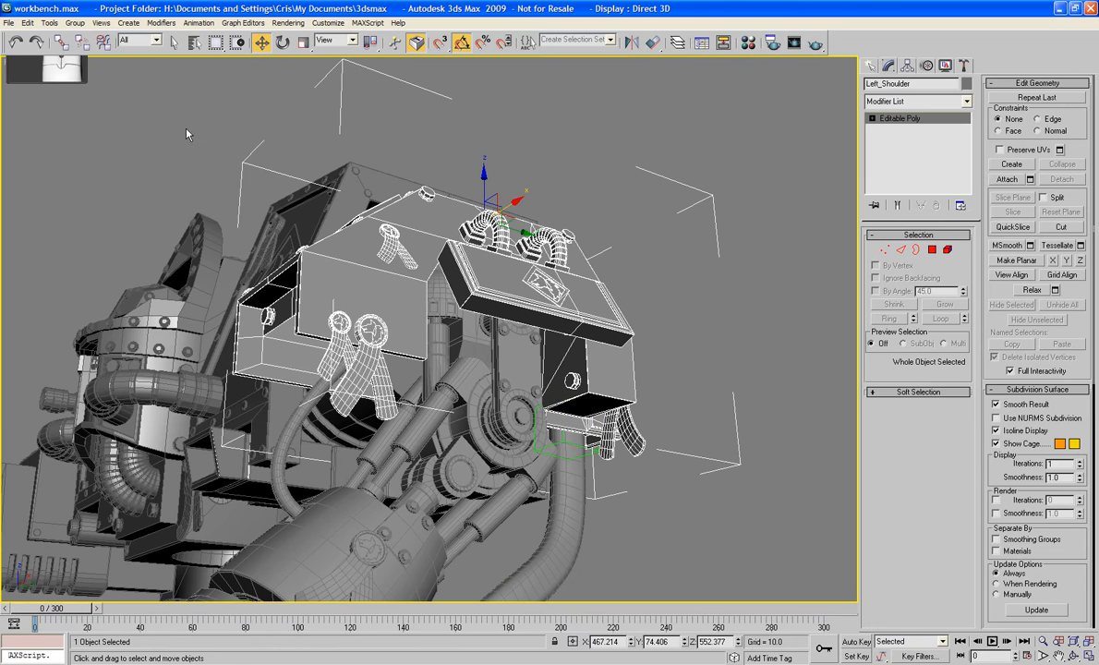
{"action": "left_click", "coordinate": [60, 43]}
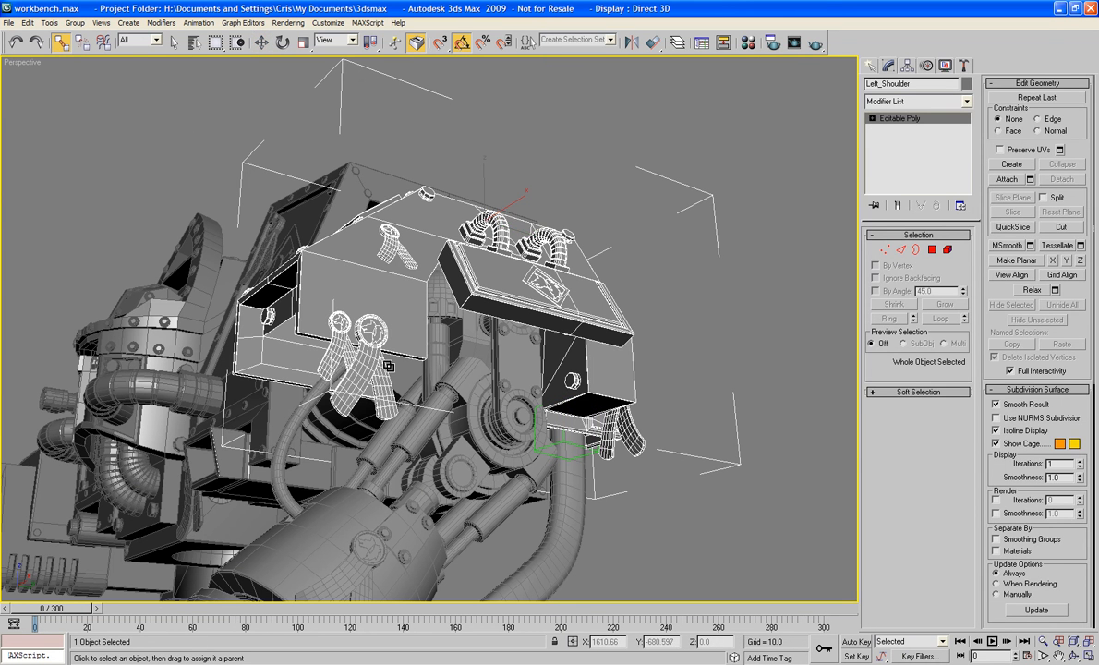
{"action": "left_click", "coordinate": [364, 340]}
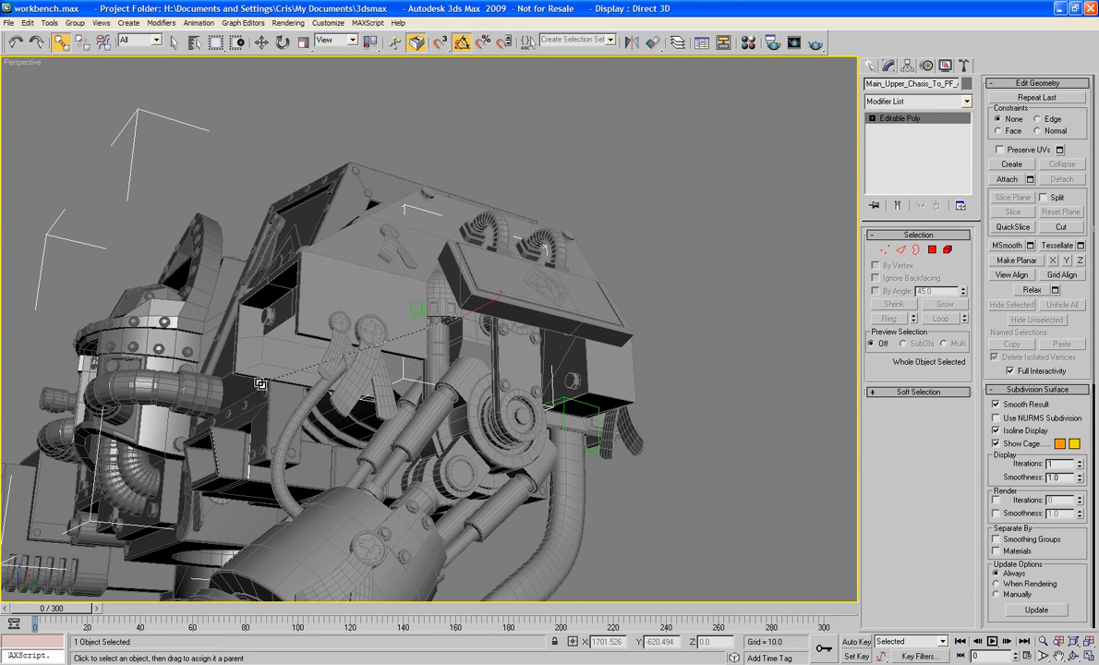
{"action": "key", "text": "ctrl+z"}
{"action": "left_click_drag", "start_coordinate": [368, 201], "coordinate": [400, 218]}
{"action": "left_click", "coordinate": [425, 115]}
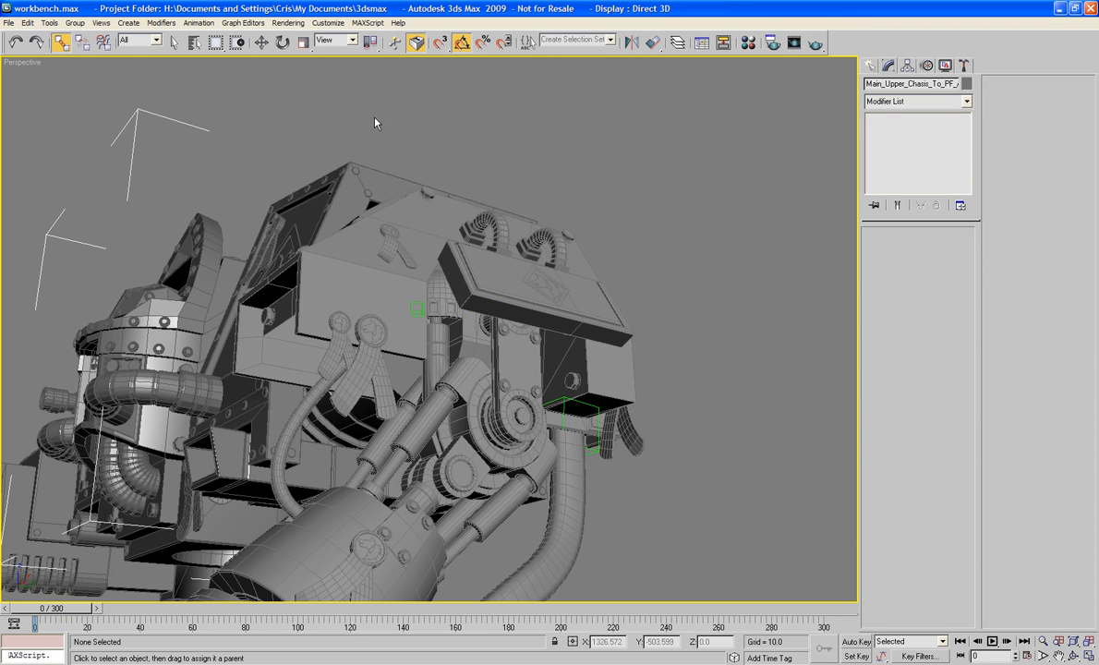
Step: Move the Left_Shoulder armour outward about 14.4 units along X from the torso and clear the selection
{"action": "middle_click_drag", "start_coordinate": [374, 118], "coordinate": [388, 157], "text": "alt"}
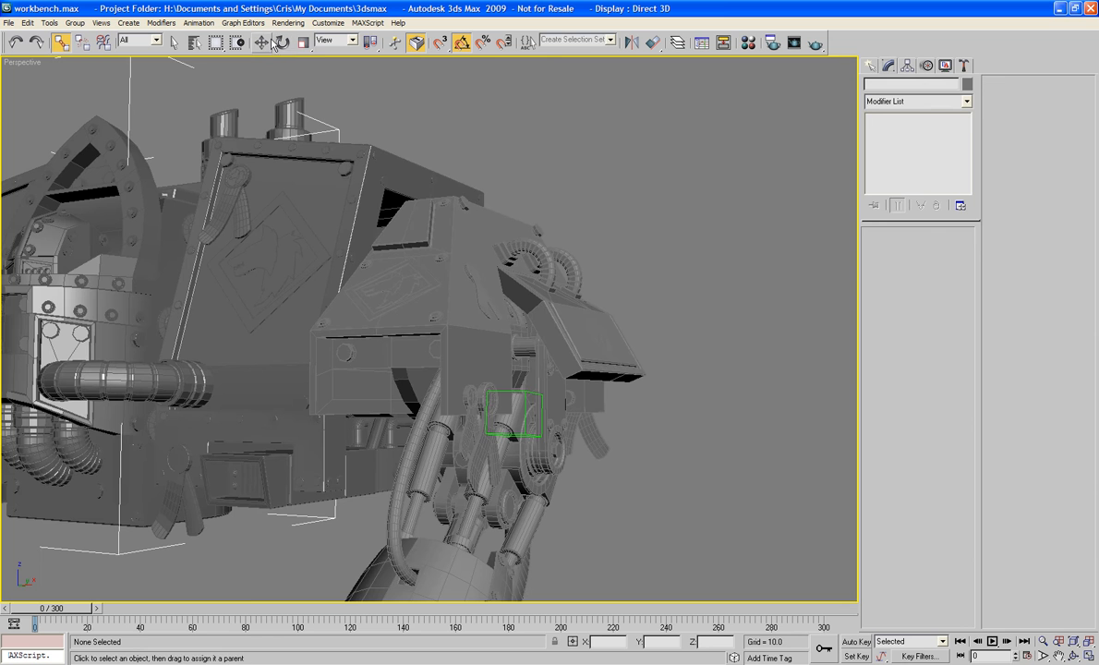
{"action": "key", "text": "w"}
{"action": "left_click", "coordinate": [430, 189]}
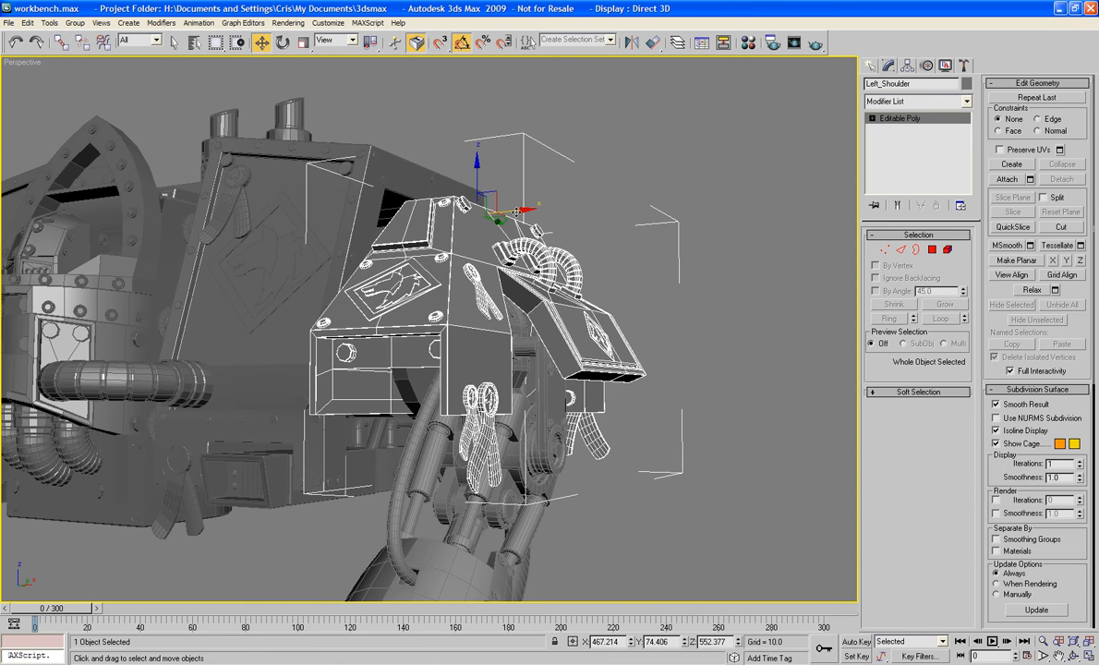
{"action": "middle_click_drag", "start_coordinate": [516, 211], "coordinate": [480, 222], "text": "alt"}
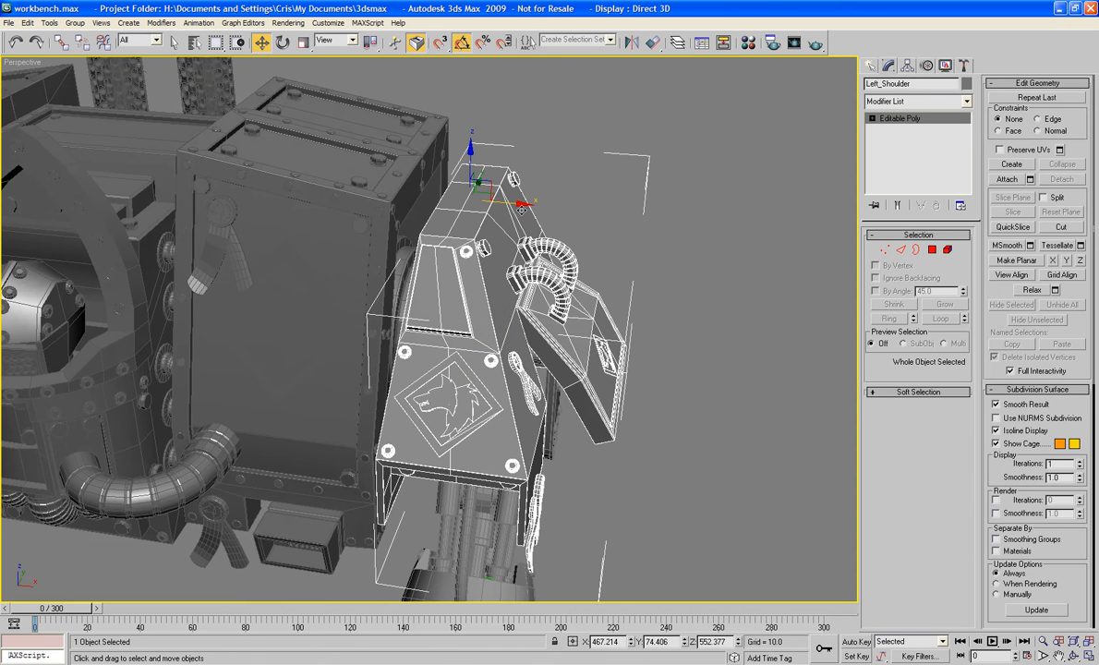
{"action": "left_click_drag", "start_coordinate": [522, 203], "coordinate": [535, 226]}
{"action": "middle_click_drag", "start_coordinate": [537, 228], "coordinate": [595, 290], "text": "alt"}
{"action": "key", "text": "t"}
{"action": "key", "text": "z"}
{"action": "scroll", "coordinate": [595, 291], "scroll_direction": "up", "scroll_amount": 2}
{"action": "left_click_drag", "start_coordinate": [464, 268], "coordinate": [479, 294]}
{"action": "middle_click_drag", "start_coordinate": [315, 319], "coordinate": [573, 309]}
{"action": "scroll", "coordinate": [294, 298], "scroll_direction": "down", "scroll_amount": 3}
{"action": "middle_click_drag", "start_coordinate": [294, 299], "coordinate": [338, 280]}
{"action": "left_click", "coordinate": [490, 136]}
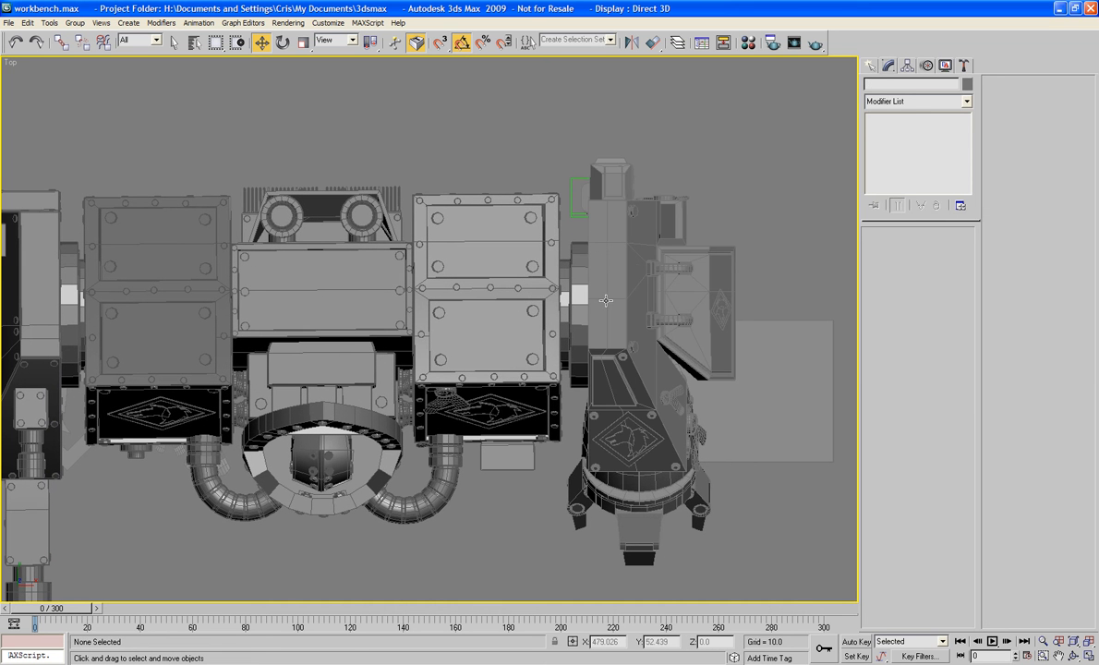
Step: Attach the connector disc between the torso and Left_Shoulder to the Left_Shoulder mesh, using Match Material IDs to Material, and deselect it
{"action": "left_click", "coordinate": [605, 300]}
{"action": "left_click", "coordinate": [871, 66]}
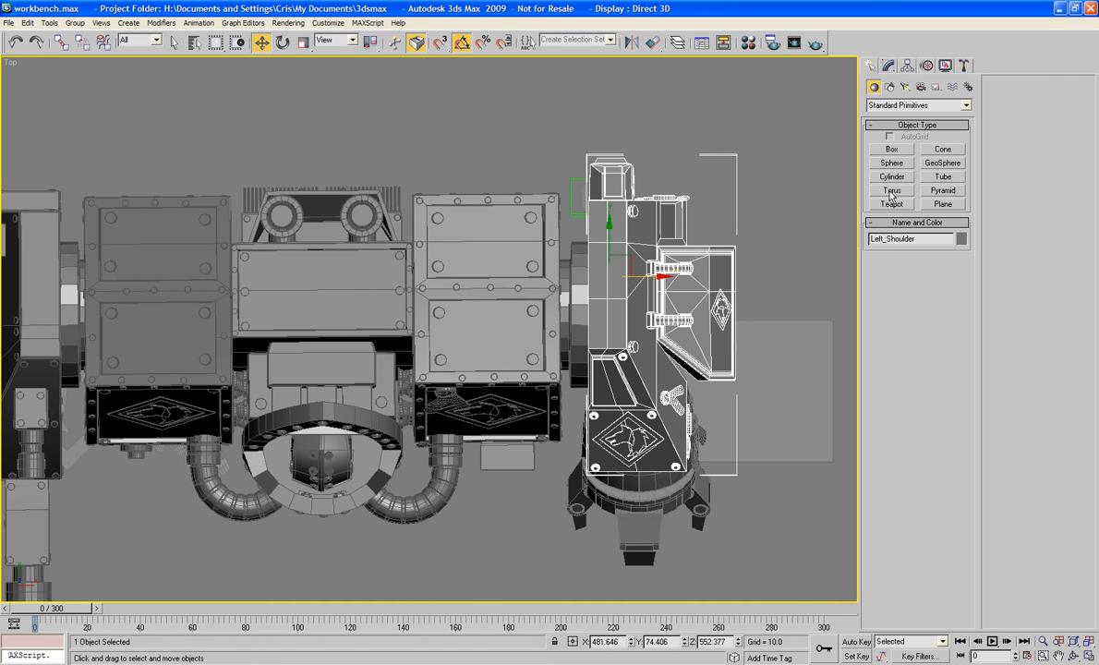
{"action": "left_click", "coordinate": [888, 65]}
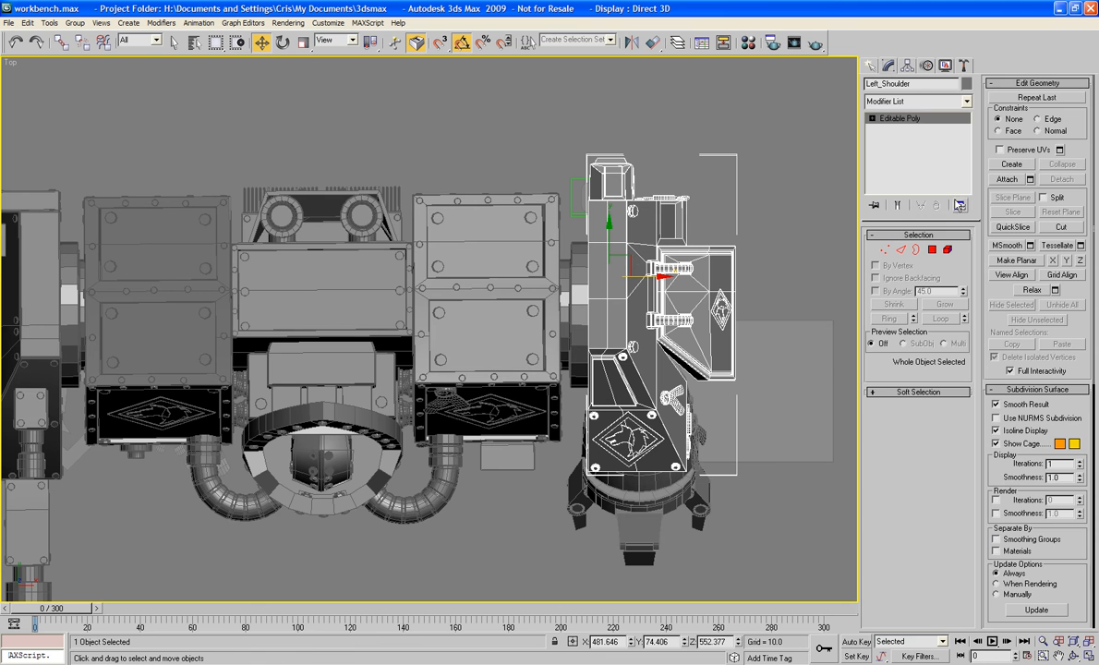
{"action": "left_click", "coordinate": [1007, 179]}
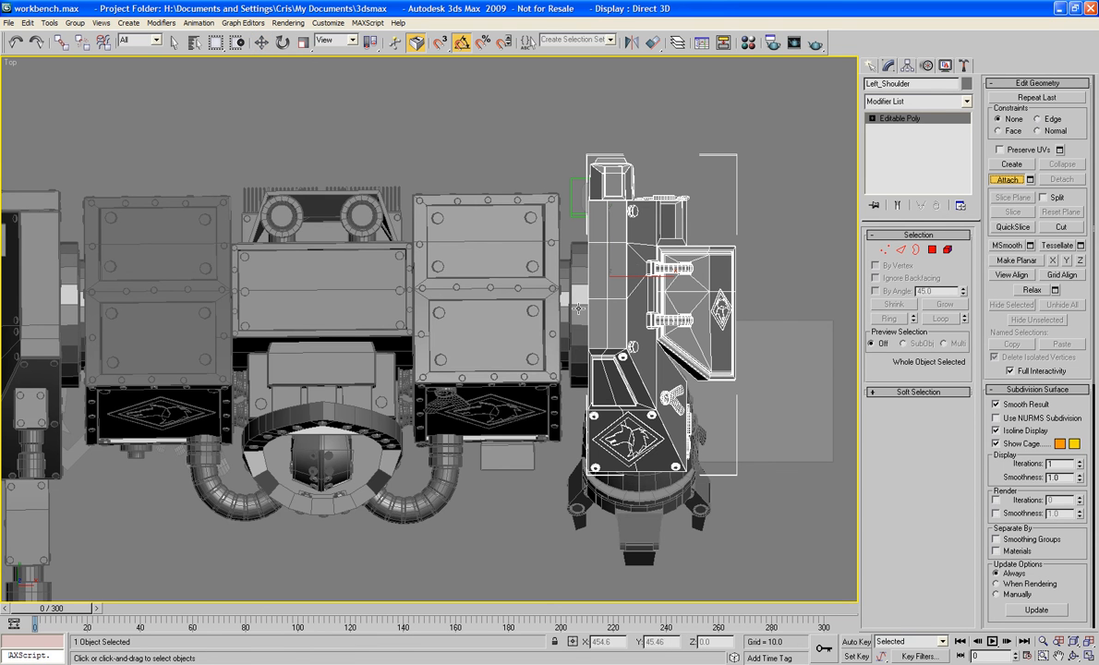
{"action": "left_click", "coordinate": [579, 310]}
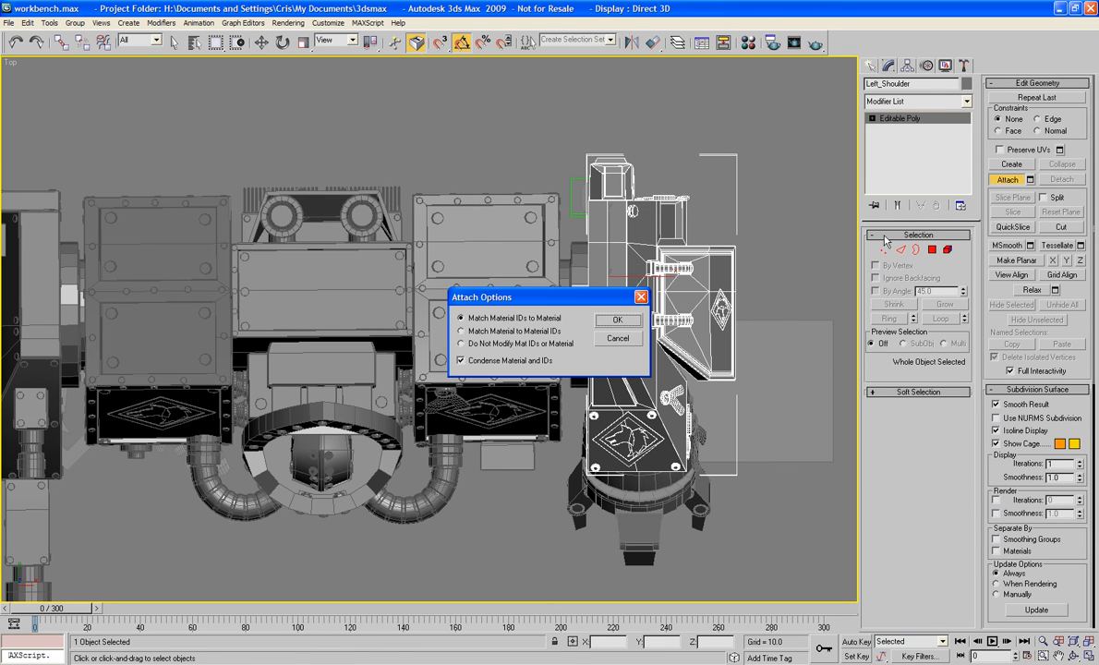
{"action": "left_click", "coordinate": [614, 320]}
{"action": "left_click", "coordinate": [713, 202]}
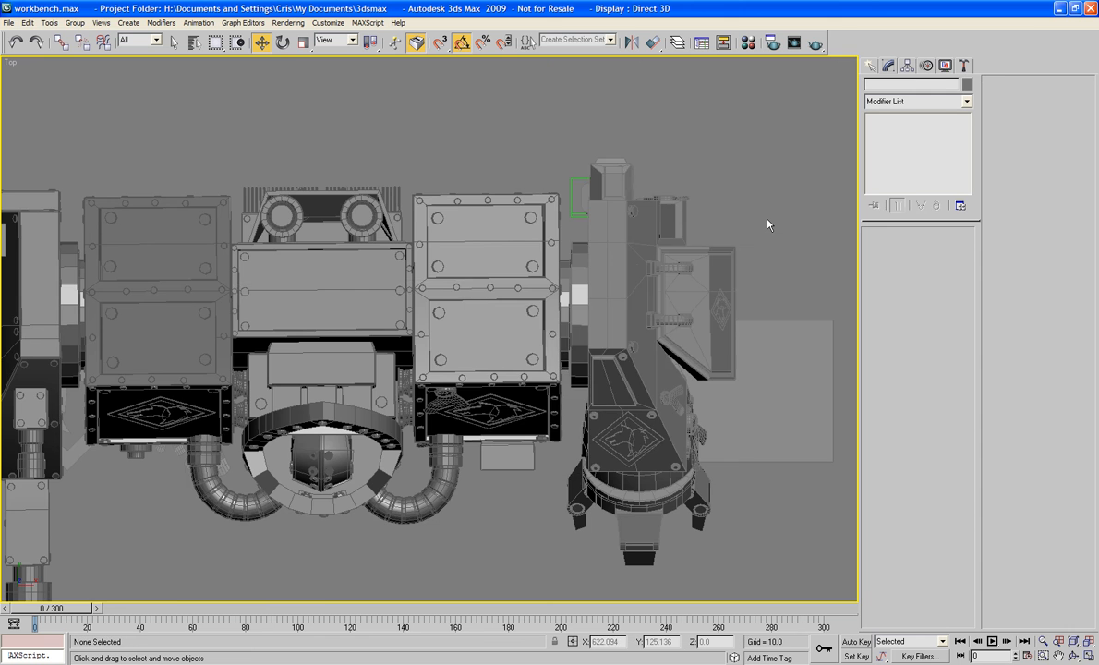
Step: Delete the stray box on the ground beside the power fist arm
{"action": "key", "text": "p"}
{"action": "key", "text": "z"}
{"action": "middle_click_drag", "start_coordinate": [624, 574], "coordinate": [601, 448], "text": "alt"}
{"action": "left_click", "coordinate": [602, 448]}
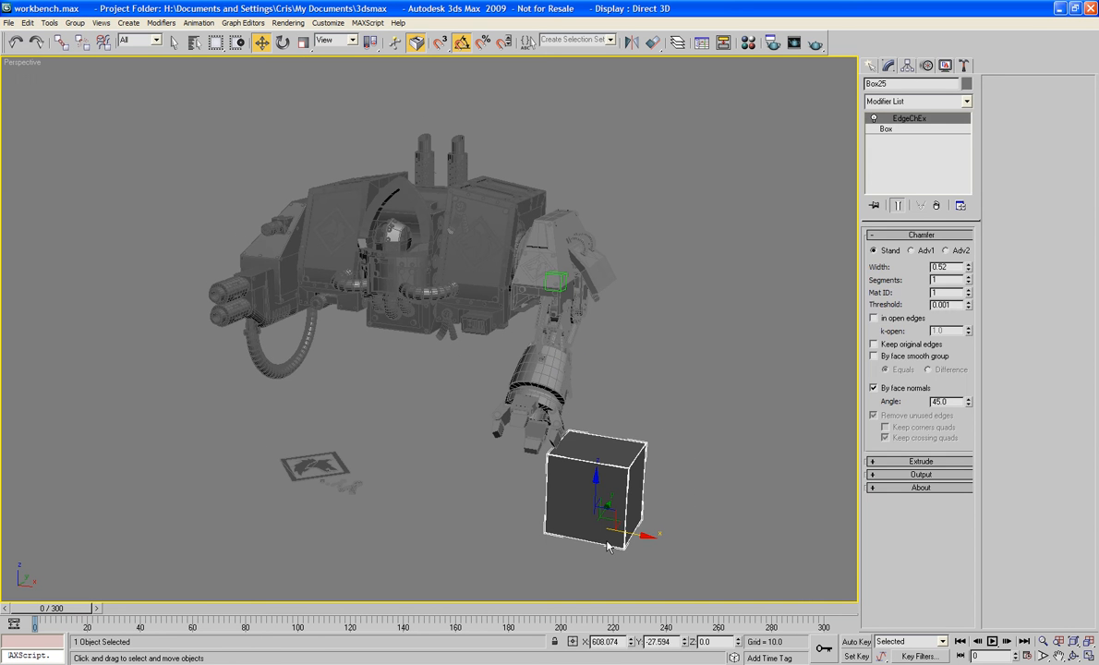
{"action": "key", "text": "Delete"}
{"action": "scroll", "coordinate": [591, 435], "scroll_direction": "up", "scroll_amount": 5}
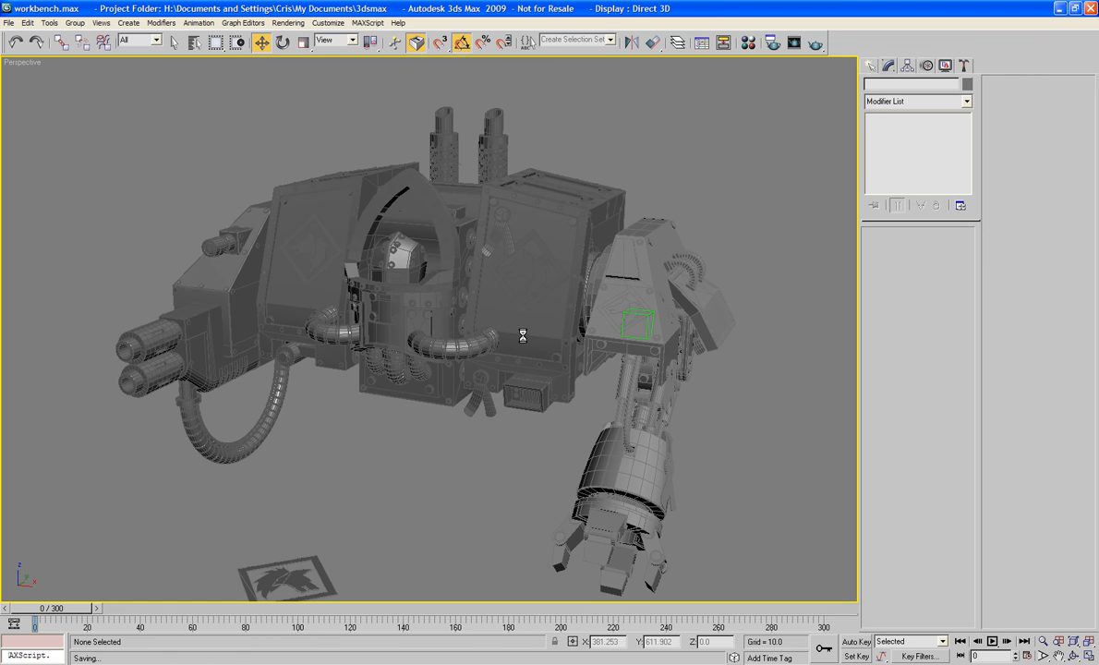
Step: Assign the DEFAULT raytrace material used on the power fist to all visible objects, and clear the selection
{"action": "key", "text": "m"}
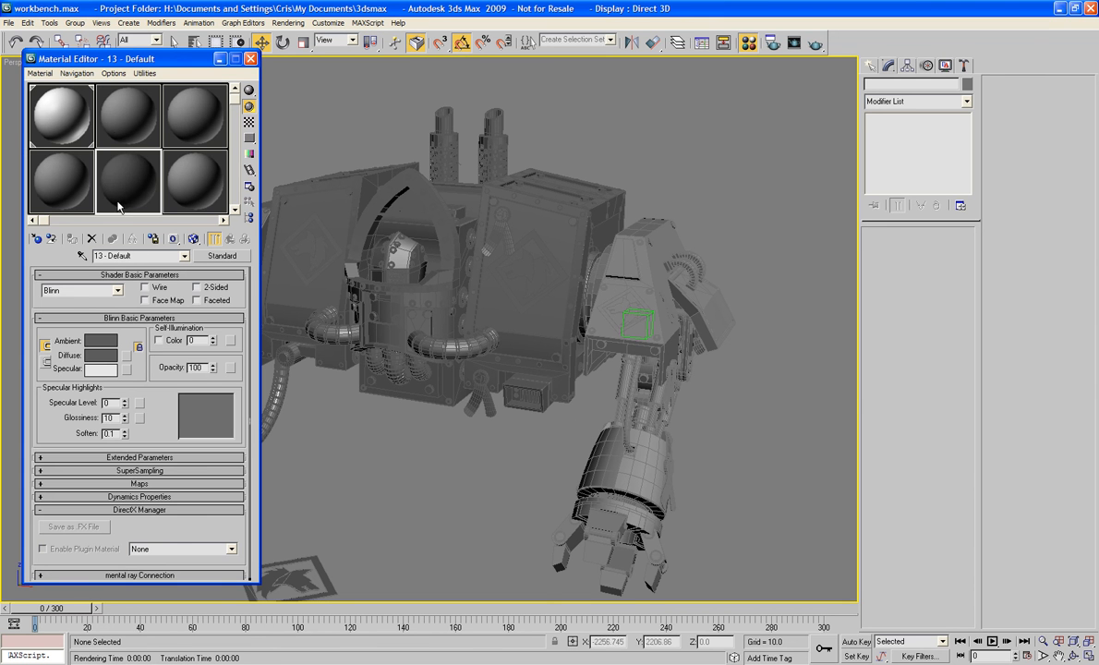
{"action": "left_click", "coordinate": [618, 476]}
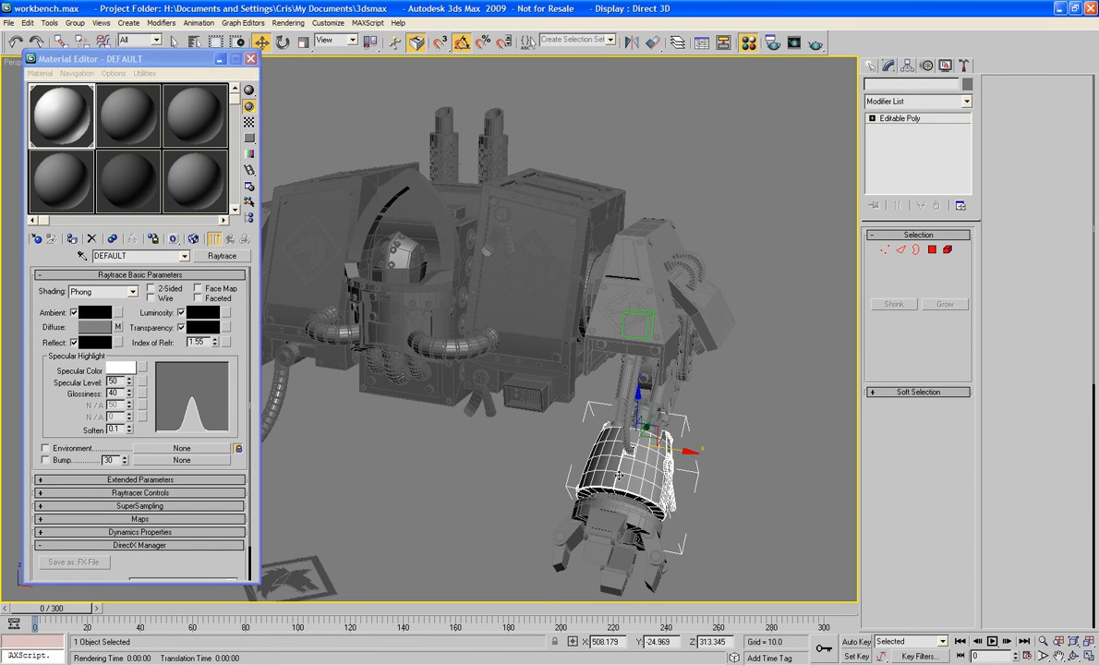
{"action": "left_click", "coordinate": [61, 151]}
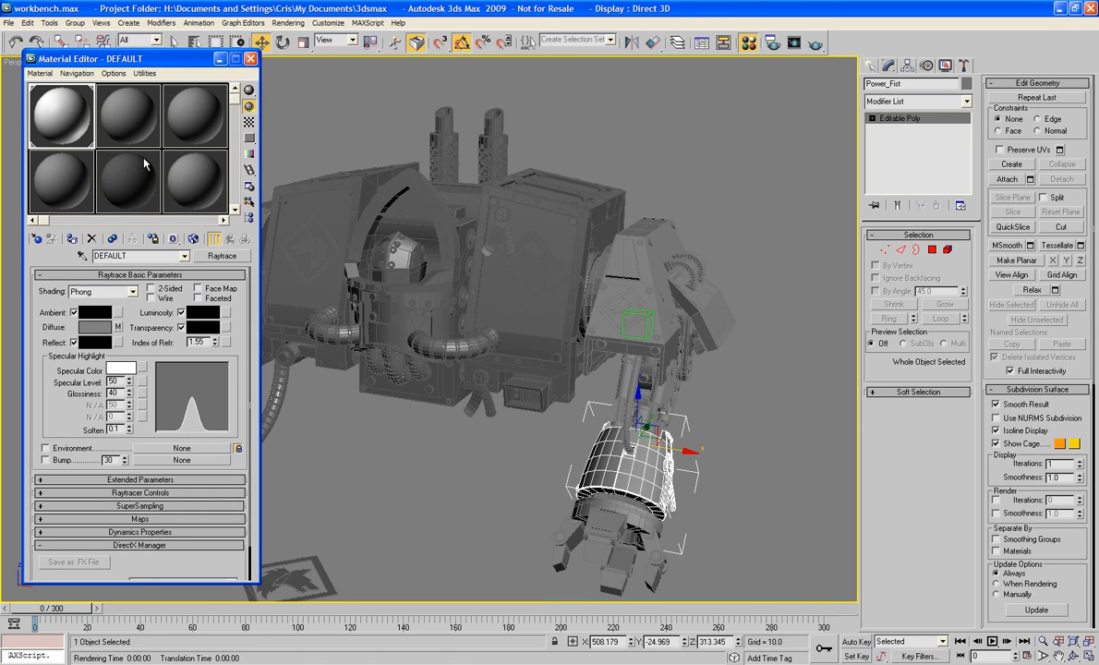
{"action": "key", "text": "ctrl+a"}
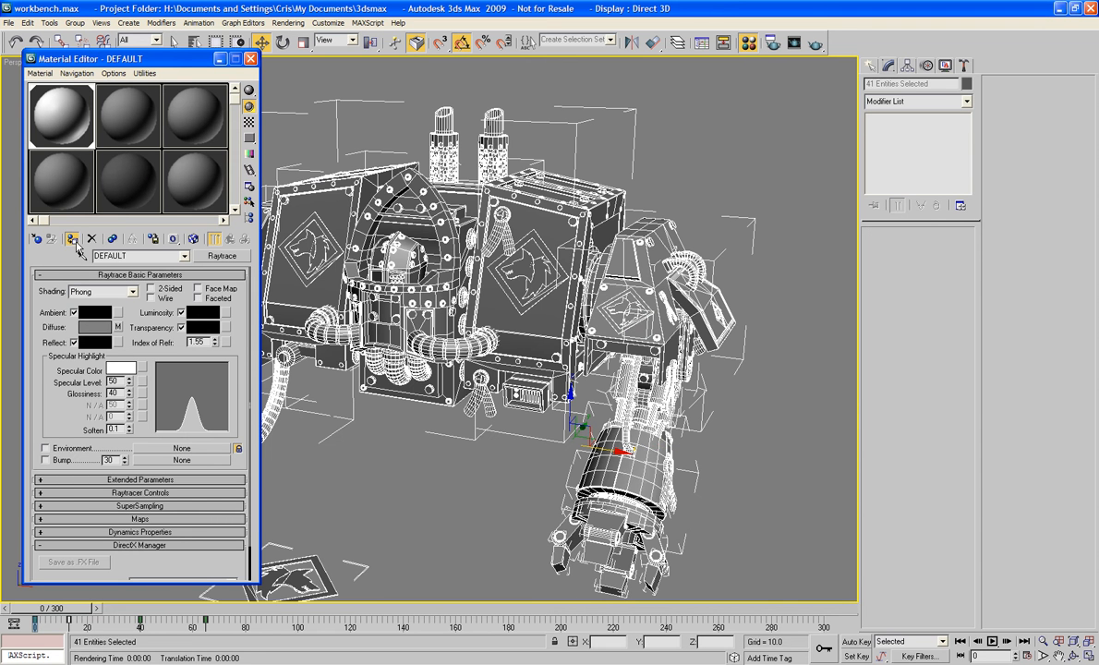
{"action": "left_click", "coordinate": [74, 241]}
{"action": "left_click", "coordinate": [249, 58]}
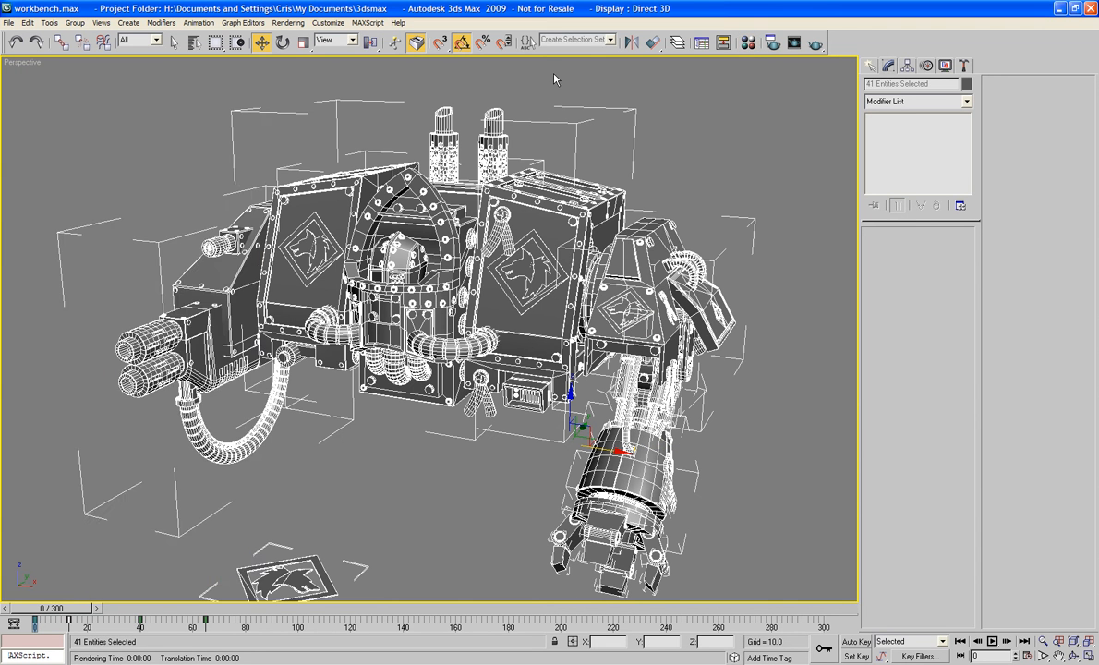
{"action": "left_click", "coordinate": [591, 111]}
{"action": "mouse_move", "coordinate": [637, 155]}
{"action": "middle_mouse_down"}
{"action": "mouse_move", "coordinate": [632, 141]}
{"action": "mouse_move", "coordinate": [733, 149]}
{"action": "mouse_move", "coordinate": [711, 115]}
{"action": "mouse_move", "coordinate": [630, 121]}
{"action": "mouse_move", "coordinate": [632, 153]}
{"action": "mouse_move", "coordinate": [572, 154]}
{"action": "mouse_move", "coordinate": [648, 175]}
{"action": "mouse_move", "coordinate": [655, 152]}
{"action": "middle_mouse_up"}
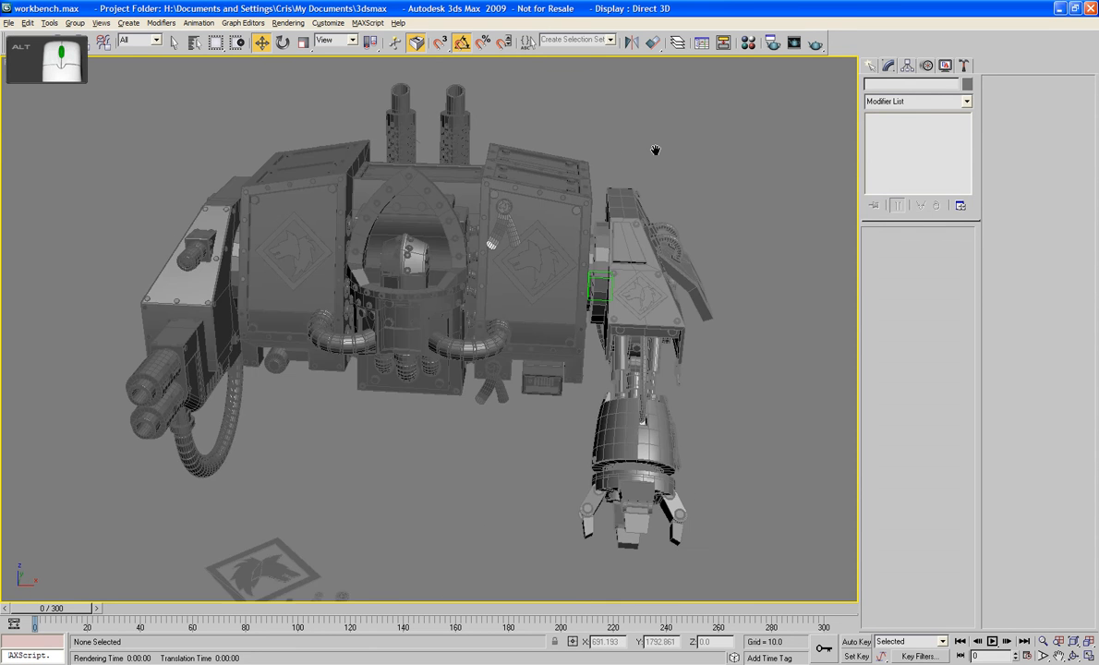
Step: Unhide the Hips, Pelvis, Left_Leg and Right_Leg layers
{"action": "scroll", "coordinate": [657, 199], "scroll_direction": "down", "scroll_amount": 4}
{"action": "left_click", "coordinate": [677, 42]}
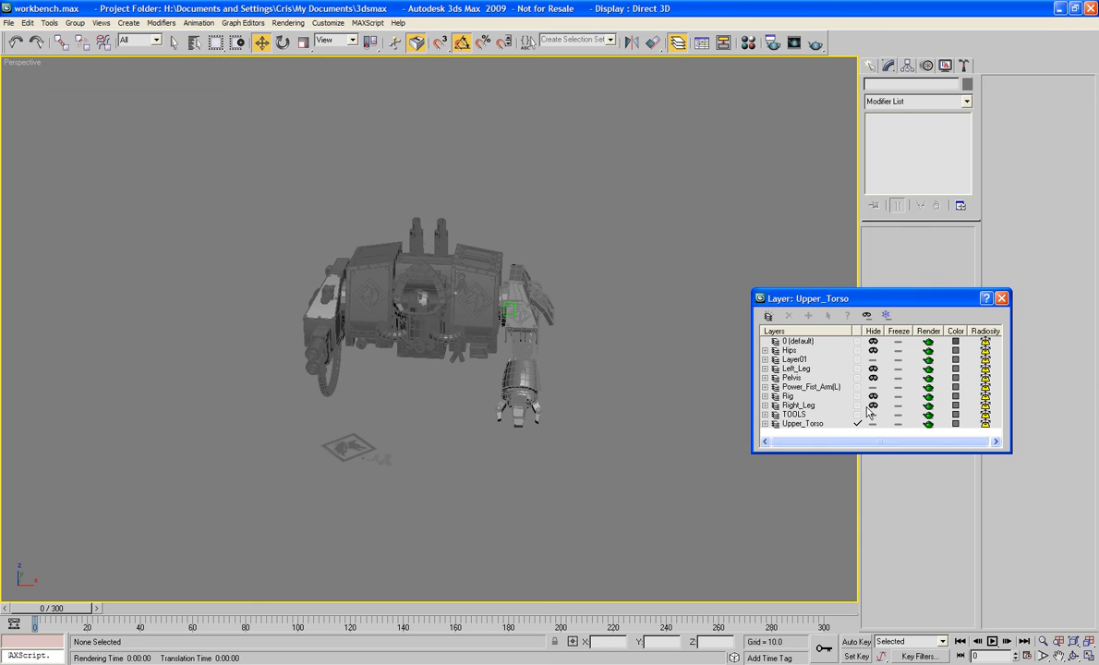
{"action": "left_click", "coordinate": [873, 351]}
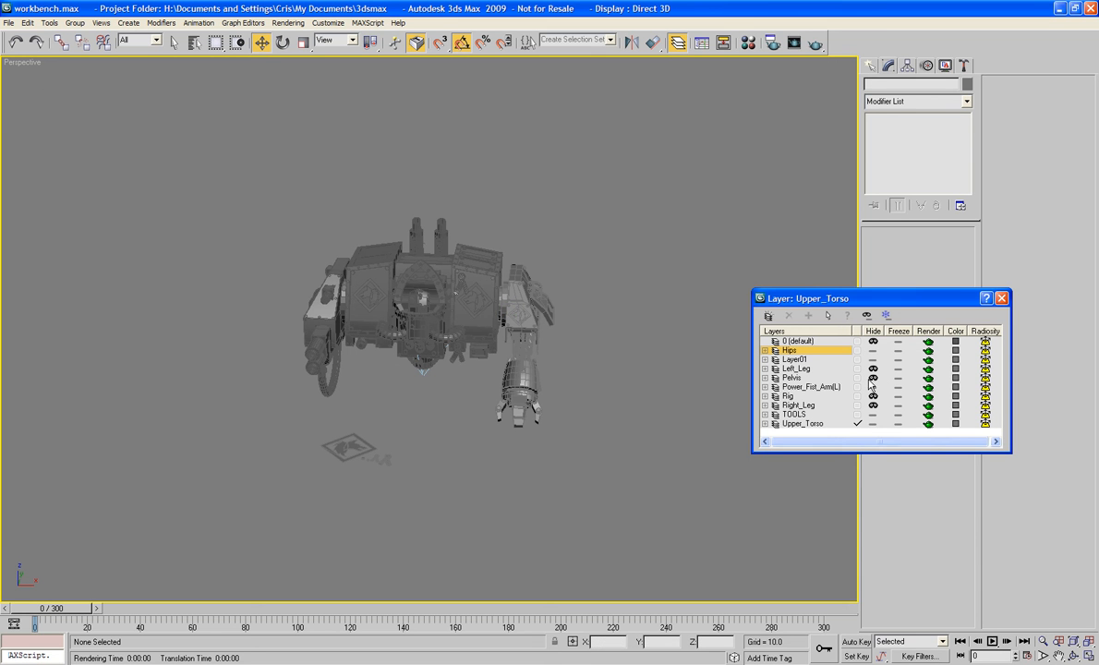
{"action": "left_click", "coordinate": [873, 377]}
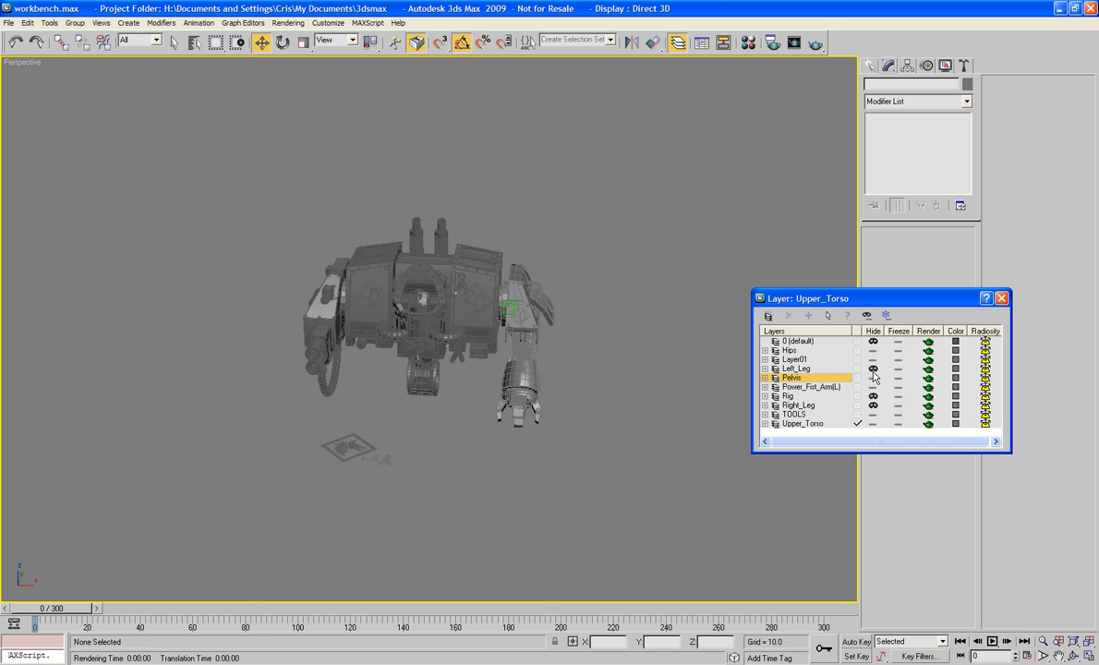
{"action": "left_click", "coordinate": [873, 368]}
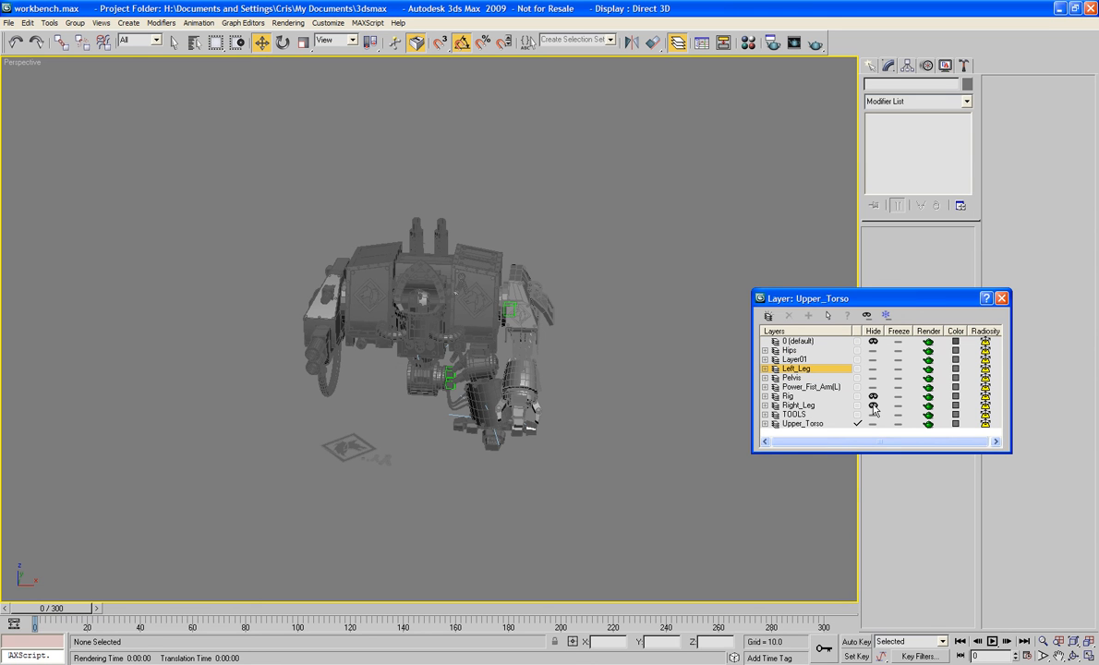
{"action": "left_click", "coordinate": [872, 414]}
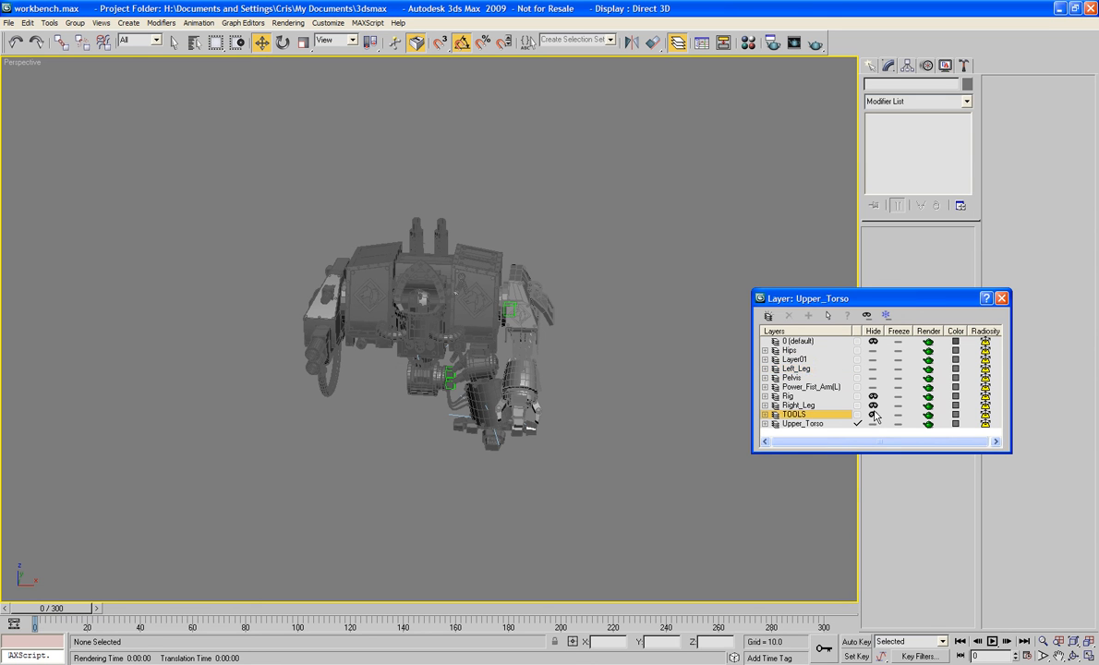
{"action": "left_click", "coordinate": [873, 405]}
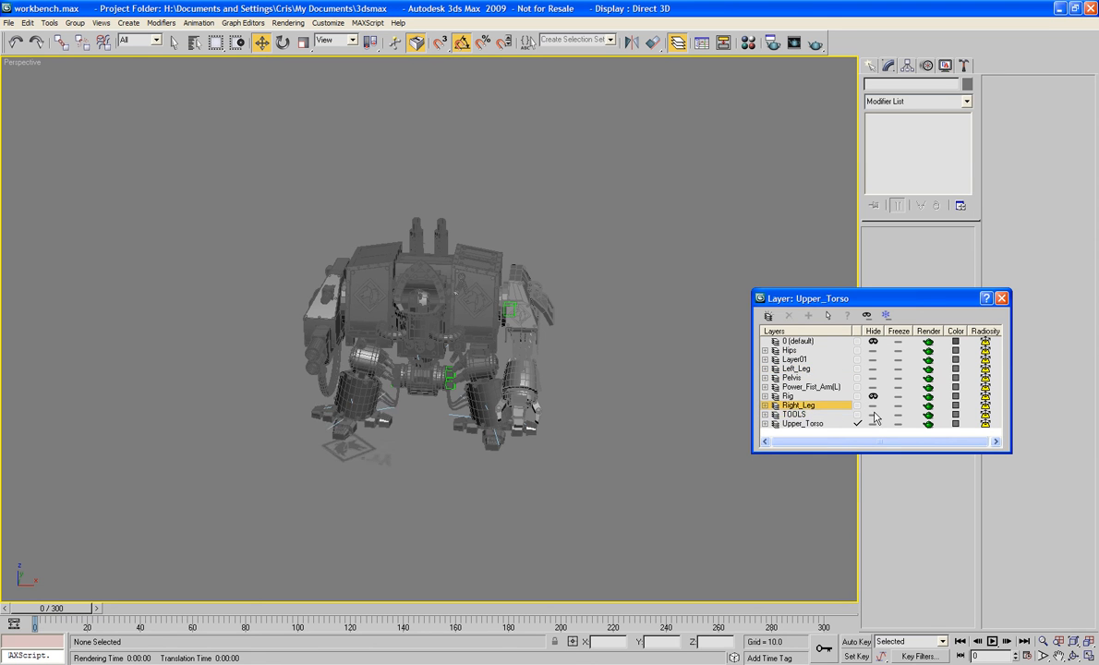
Step: Hide the TOOLS layer, unhide the Rig and 0 (default) layers, and close the layer manager
{"action": "left_click", "coordinate": [872, 415]}
{"action": "left_click", "coordinate": [872, 396]}
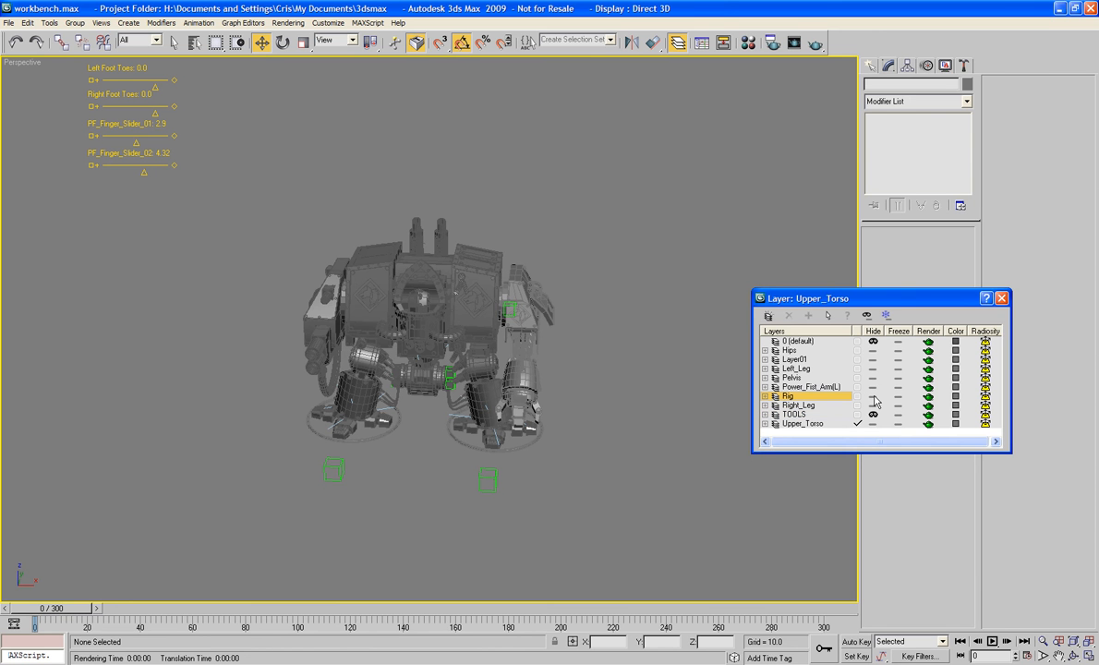
{"action": "left_click", "coordinate": [873, 341]}
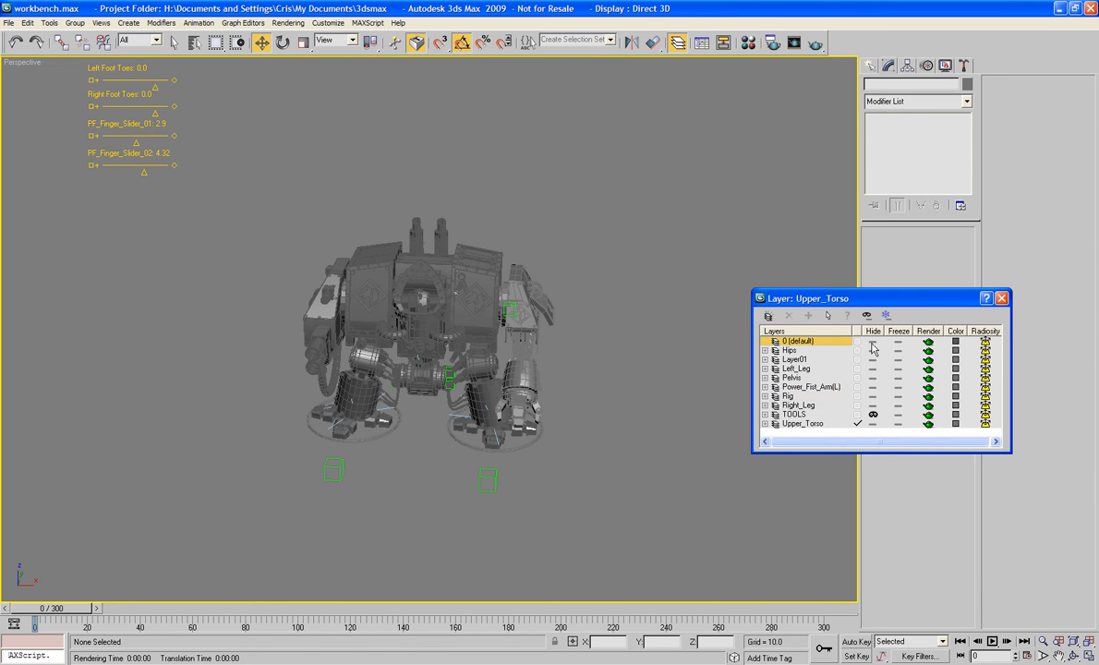
{"action": "left_click", "coordinate": [1001, 298]}
Step: Turn off the edged-faces display in the perspective view
{"action": "middle_click_drag", "start_coordinate": [716, 380], "coordinate": [764, 329], "text": "alt"}
{"action": "key", "text": "F4"}
{"action": "scroll", "coordinate": [676, 365], "scroll_direction": "up", "scroll_amount": 3}
{"action": "scroll", "coordinate": [673, 362], "scroll_direction": "down", "scroll_amount": 1}
{"action": "scroll", "coordinate": [671, 354], "scroll_direction": "up", "scroll_amount": 3}
{"action": "middle_click_drag", "start_coordinate": [281, 370], "coordinate": [402, 365]}
Step: Apply a Smooth modifier to the ARMJOIN gun arm with Auto Smooth on and a threshold of 22.5
{"action": "left_click", "coordinate": [402, 344]}
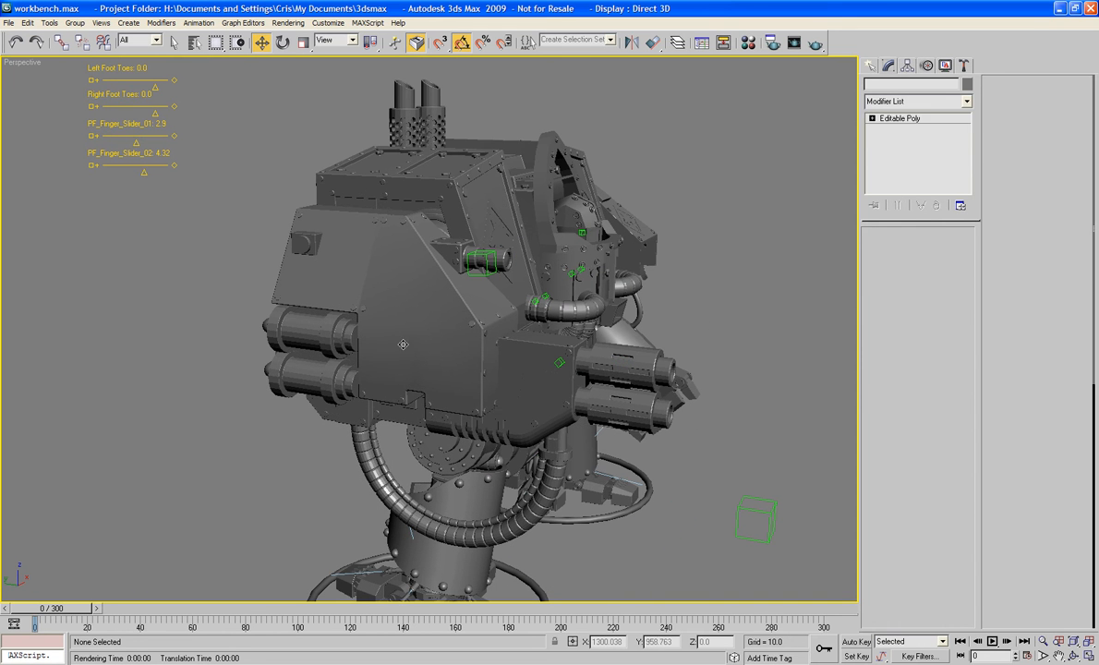
{"action": "left_click", "coordinate": [908, 104]}
{"action": "key", "text": "s"}
{"action": "key", "text": "s"}
{"action": "key", "text": "s"}
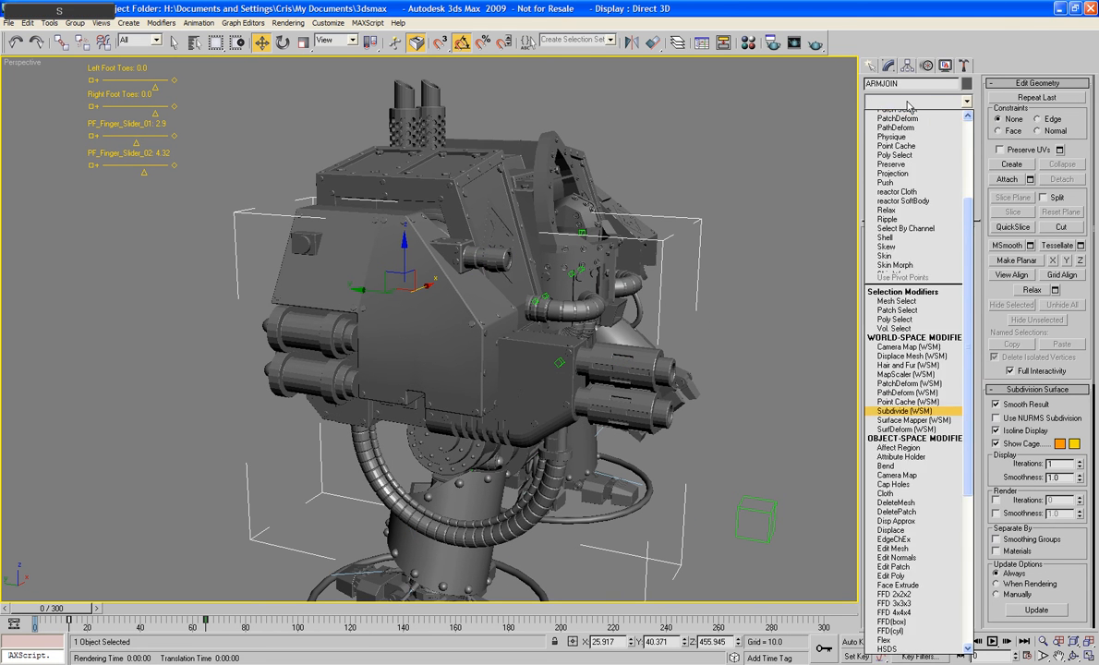
{"action": "key", "text": "s"}
{"action": "key", "text": "m"}
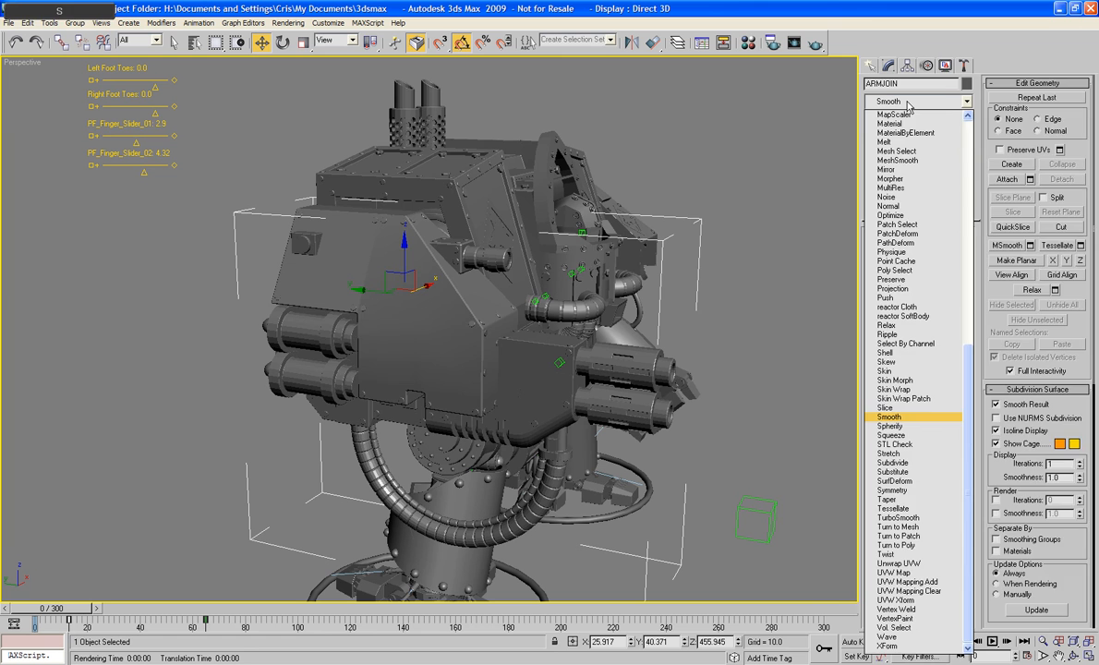
{"action": "key", "text": "Return"}
{"action": "left_click", "coordinate": [874, 250]}
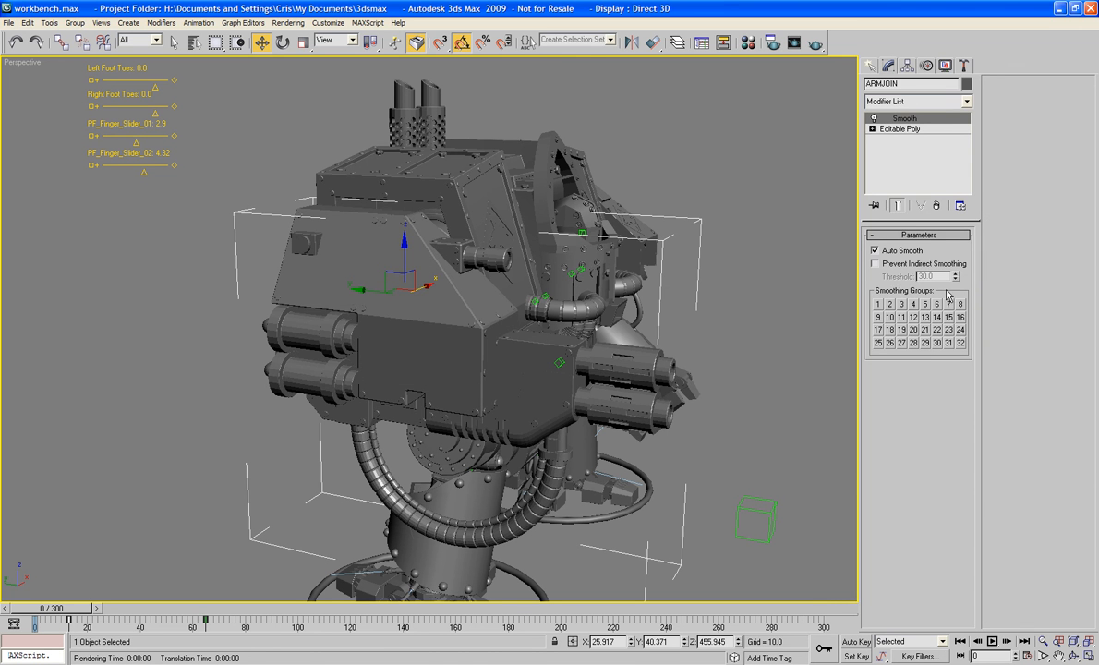
{"action": "type", "text": "22.5"}
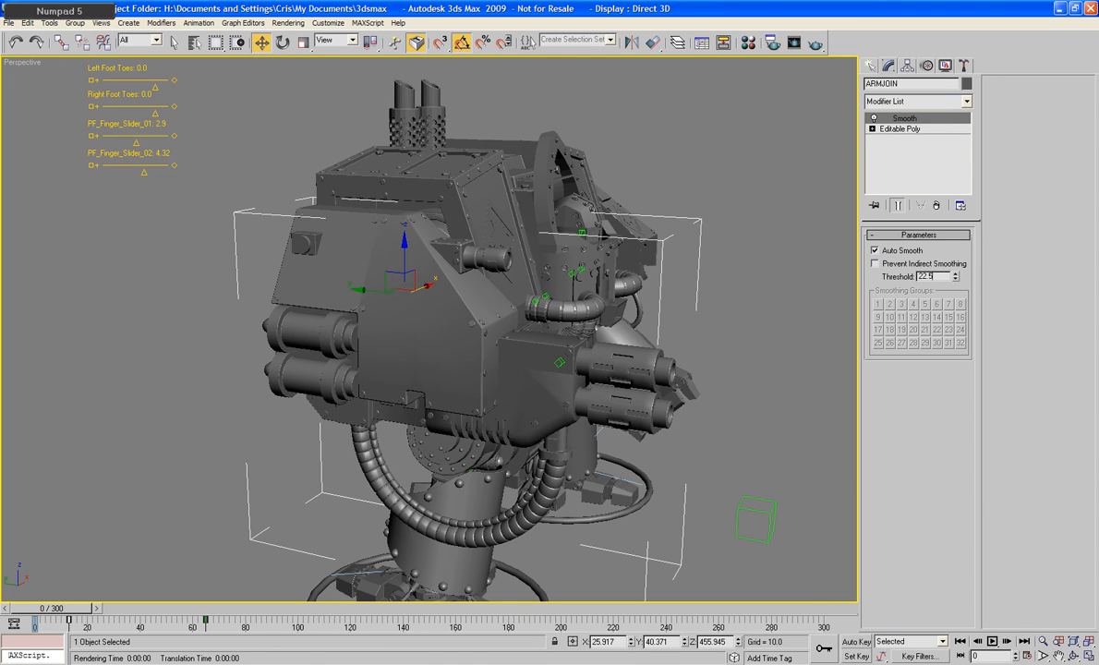
Step: Convert the ARMJOIN gun arm to an Editable Poly and clear the selection
{"action": "right_click", "coordinate": [425, 336]}
{"action": "mouse_move", "coordinate": [503, 456]}
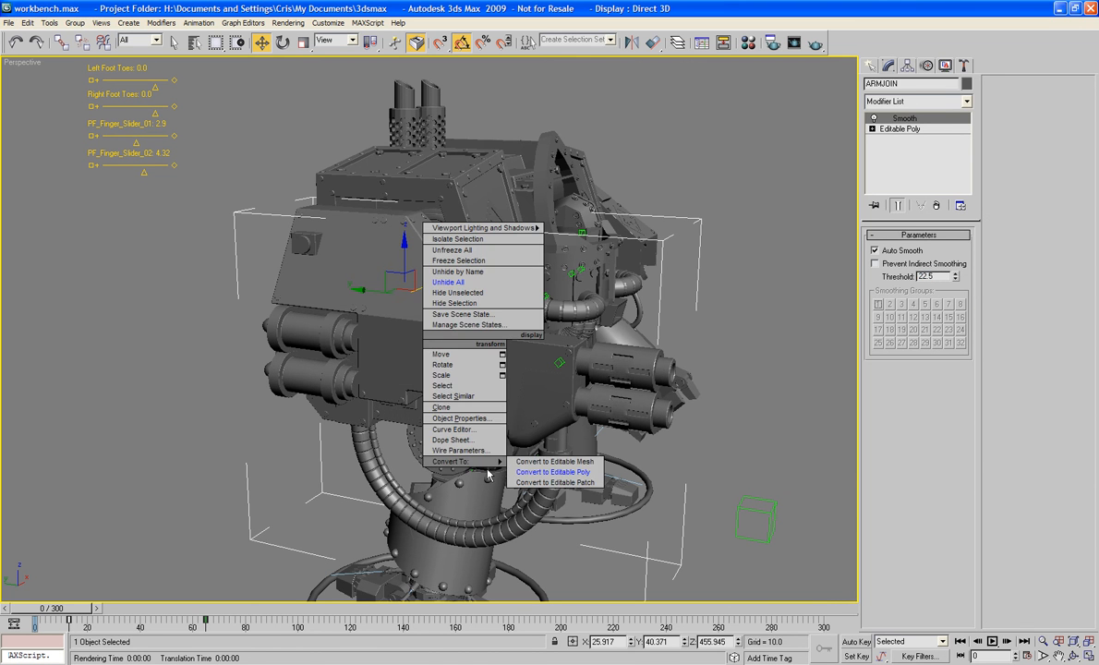
{"action": "left_click", "coordinate": [565, 472]}
{"action": "left_click", "coordinate": [699, 349]}
Step: Examine the shaded robot from the rear and front, checking the Shoulder1 body's edges and the power fist arm
{"action": "middle_click_drag", "start_coordinate": [586, 366], "coordinate": [344, 300], "text": "alt"}
{"action": "left_click", "coordinate": [344, 300]}
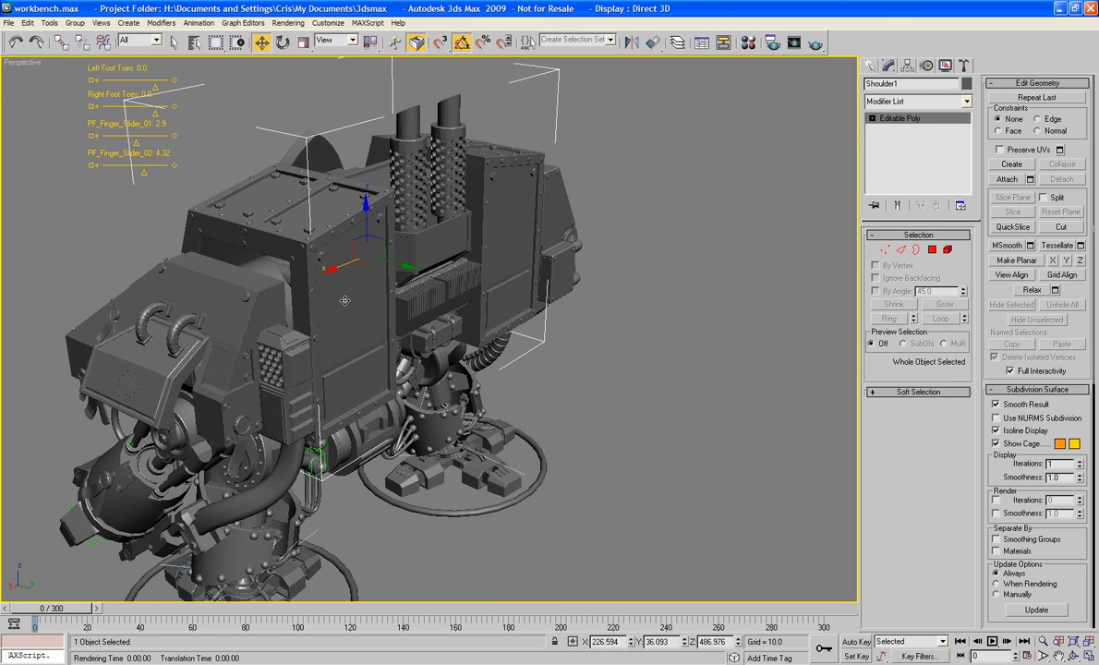
{"action": "key", "text": "F4"}
{"action": "key", "text": "F4"}
{"action": "middle_click_drag", "start_coordinate": [344, 300], "coordinate": [425, 274], "text": "alt"}
{"action": "scroll", "coordinate": [433, 282], "scroll_direction": "down", "scroll_amount": 6}
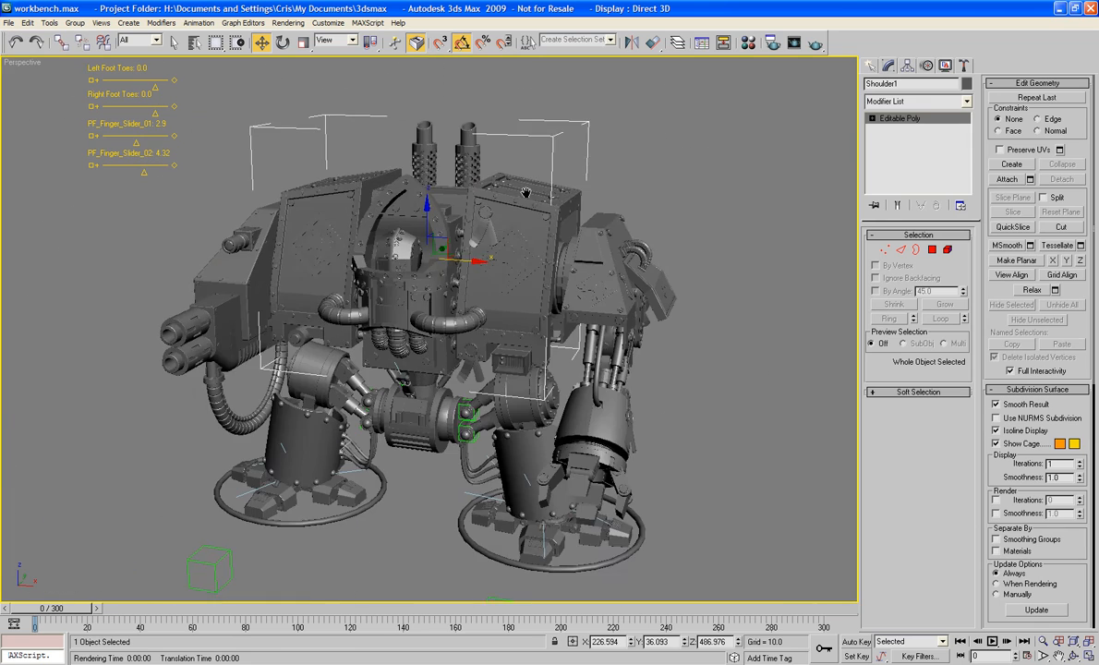
{"action": "middle_click_drag", "start_coordinate": [499, 212], "coordinate": [547, 226]}
{"action": "scroll", "coordinate": [546, 225], "scroll_direction": "up", "scroll_amount": 4}
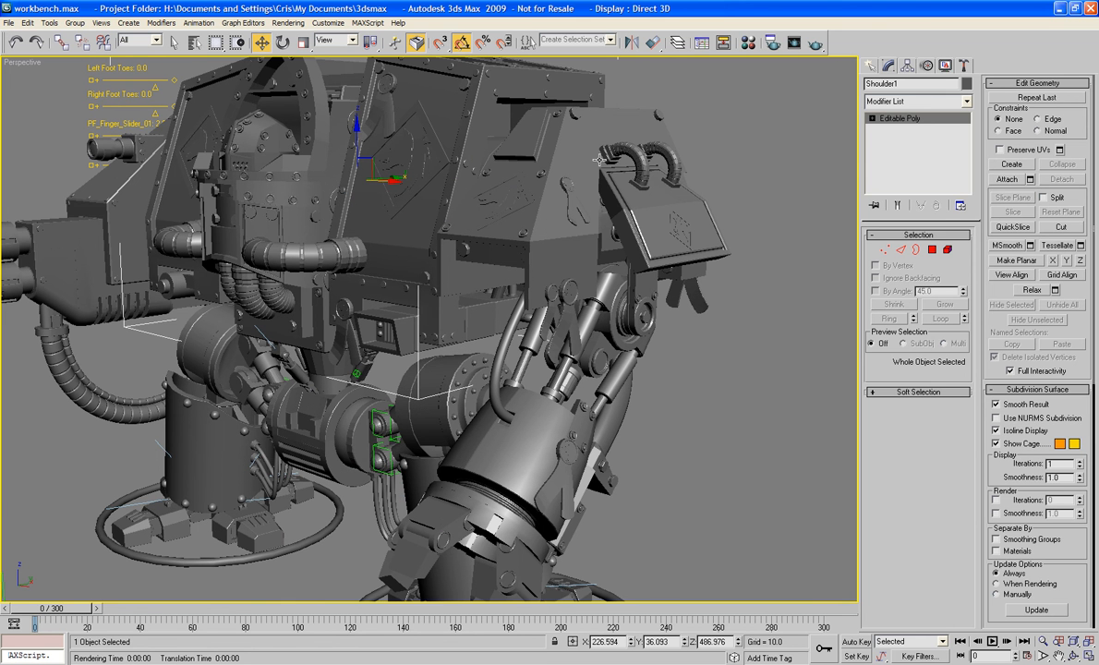
{"action": "middle_click_drag", "start_coordinate": [599, 159], "coordinate": [614, 131]}
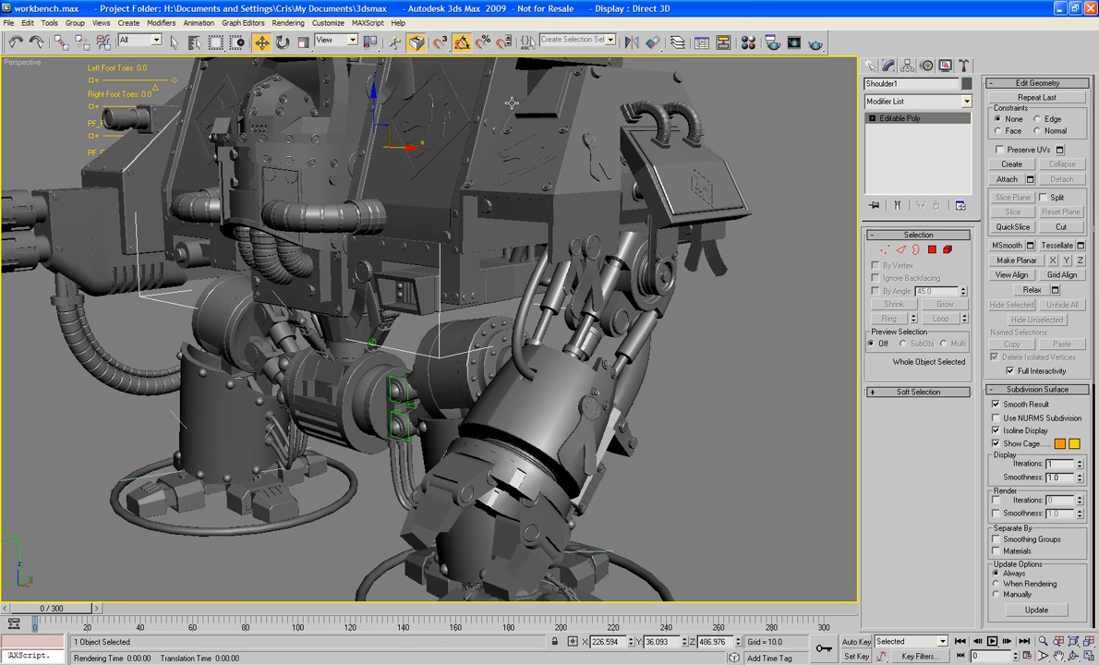